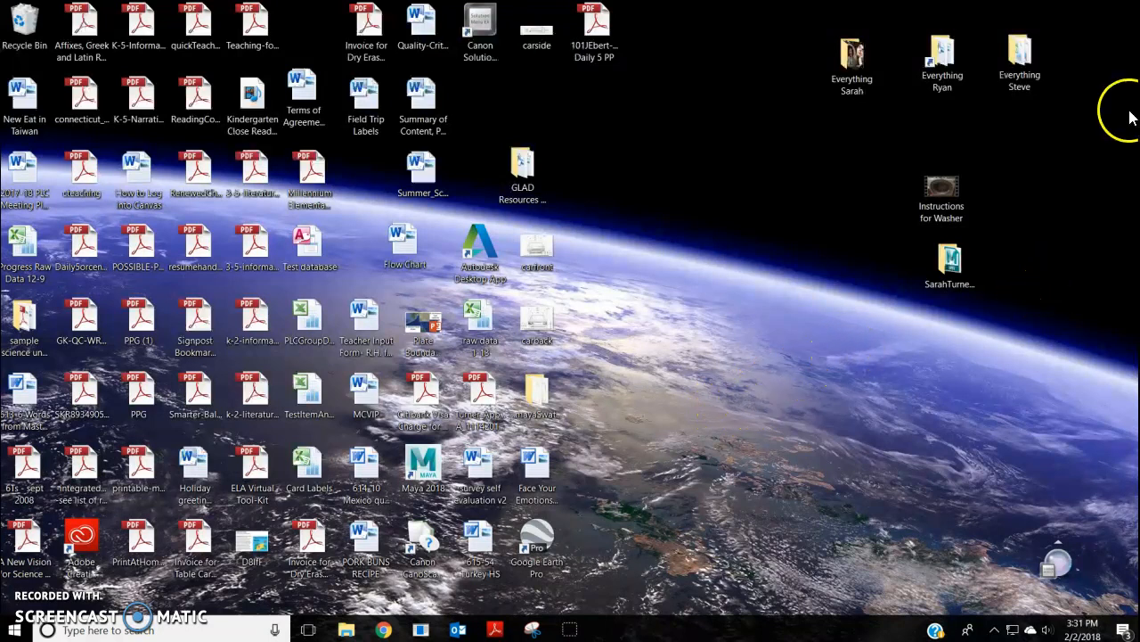
Step: Open the Canvas Icons folder inside the user's personal desktop folder
double_click(1021, 60)
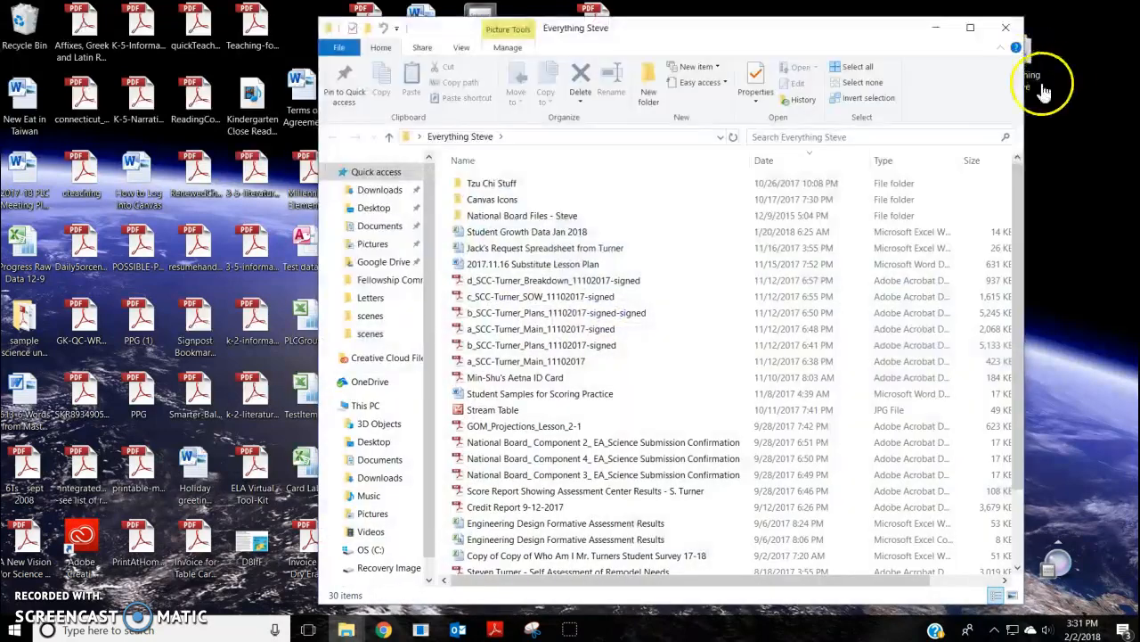
left_click(496, 202)
double_click(496, 208)
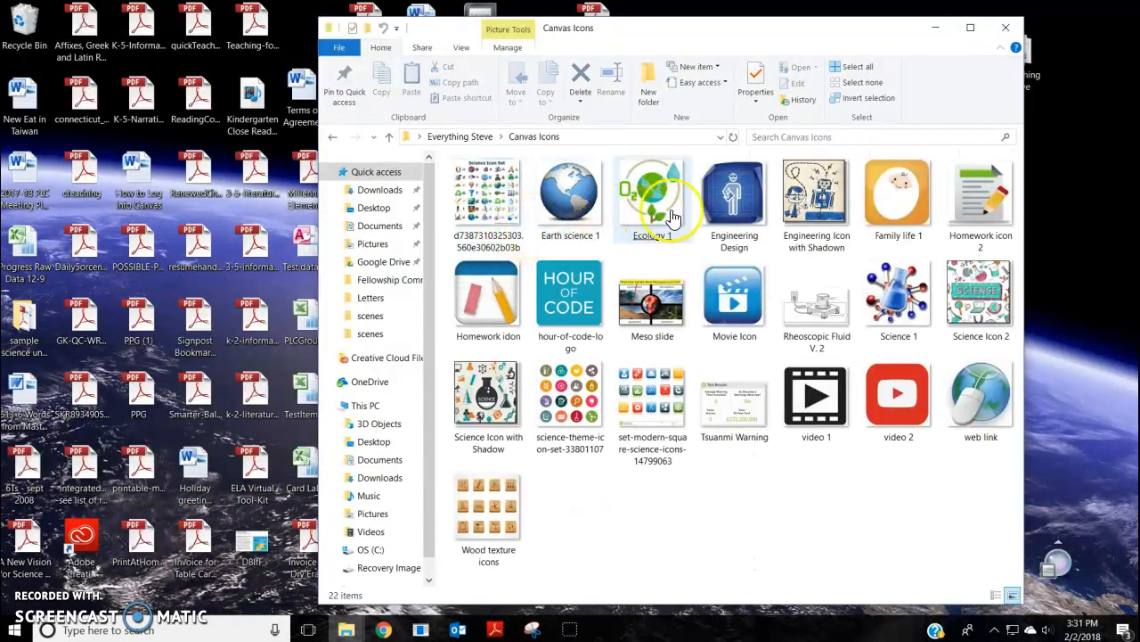
Step: Browse the icon images in the Canvas Icons folder, selecting a few to inspect them
left_click(896, 204)
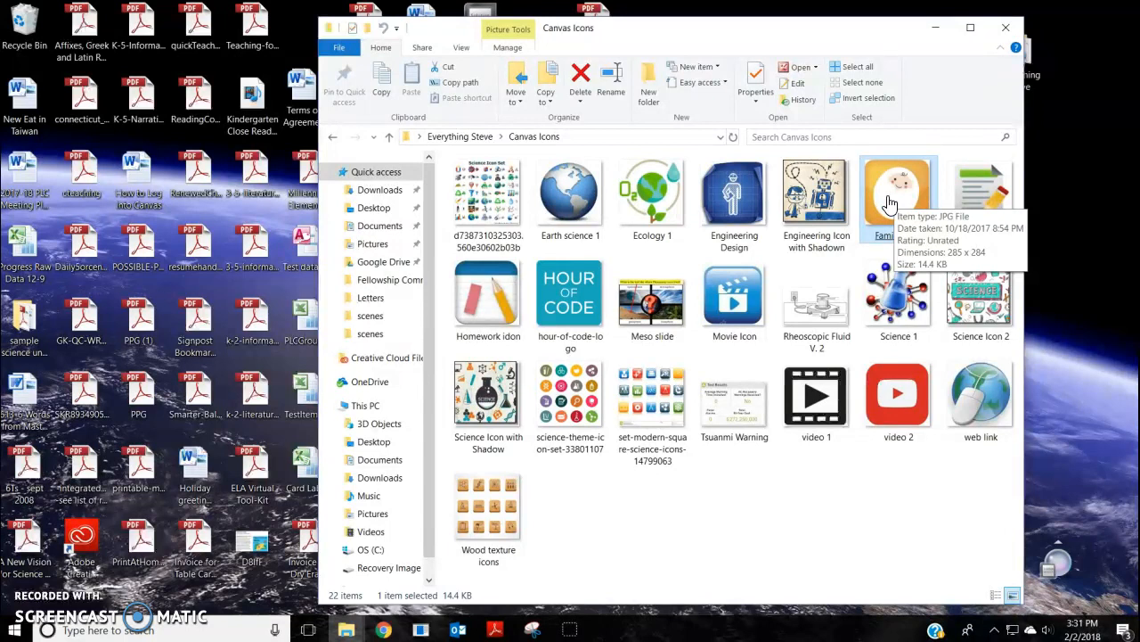
left_click(898, 298)
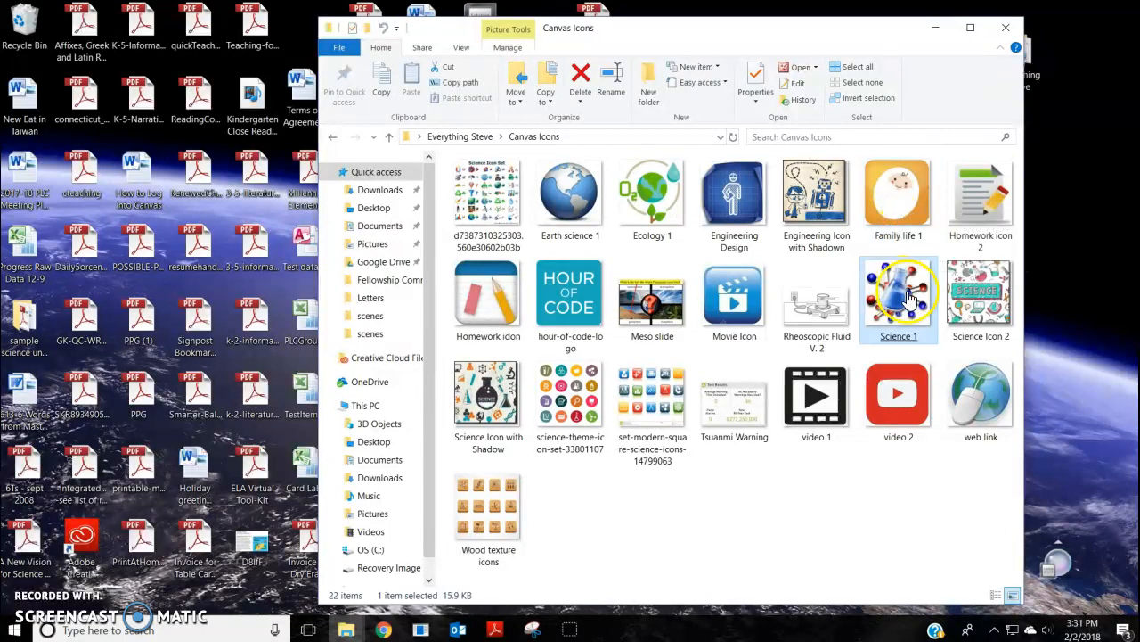
left_click(977, 300)
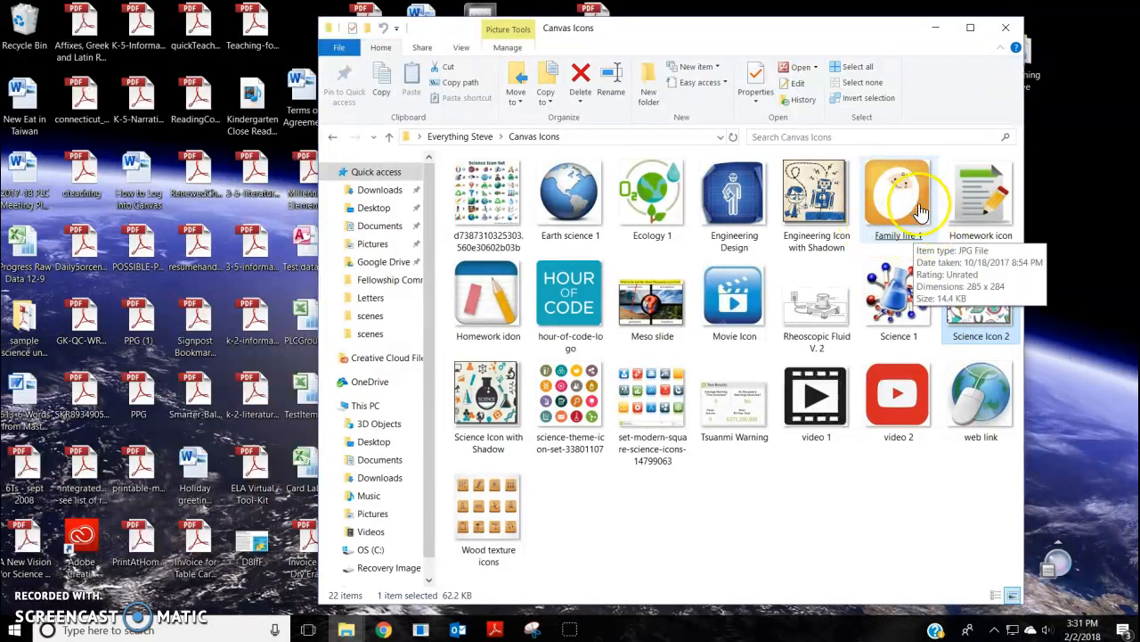
left_click(891, 307)
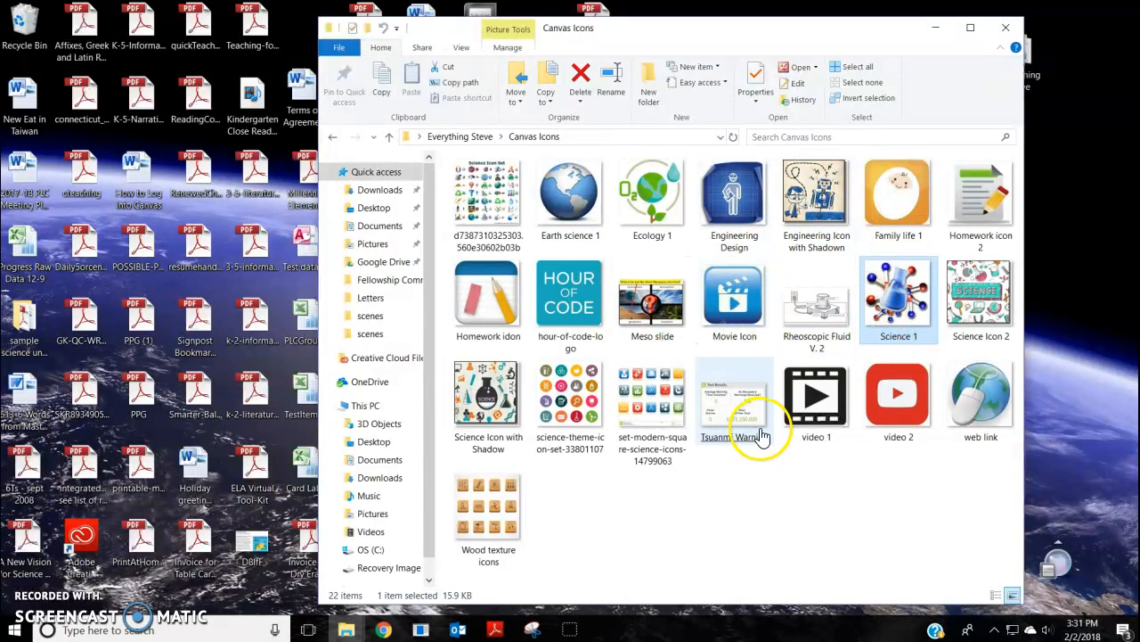
Step: Switch to Chrome and open the 7th Grade Science Class course from the Canvas dashboard
left_click(383, 629)
left_click(998, 53)
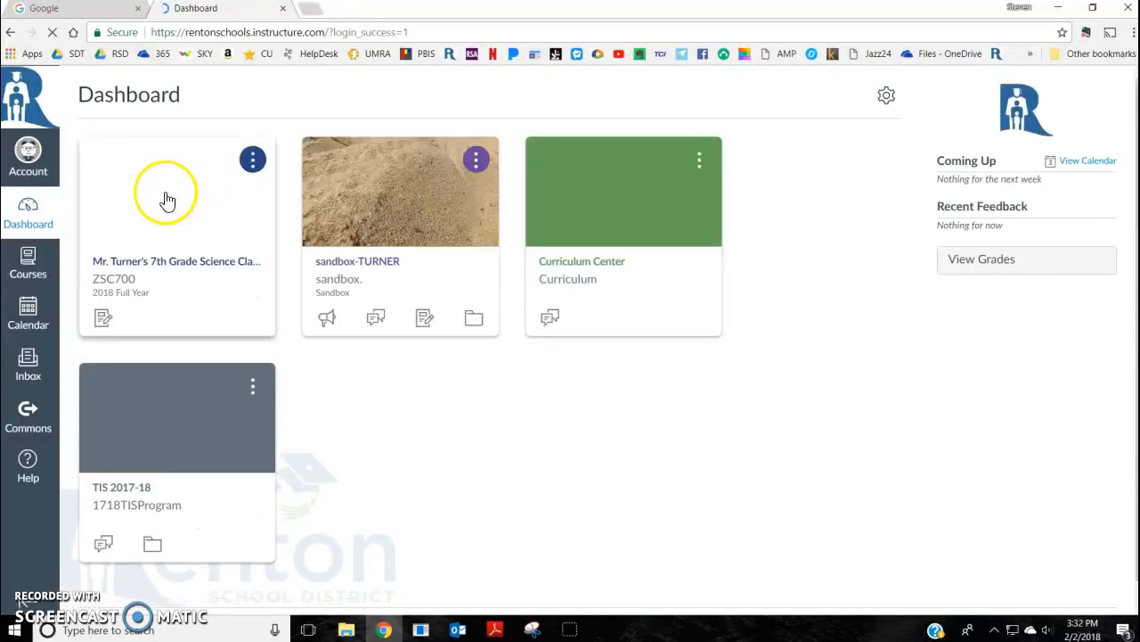
left_click(163, 204)
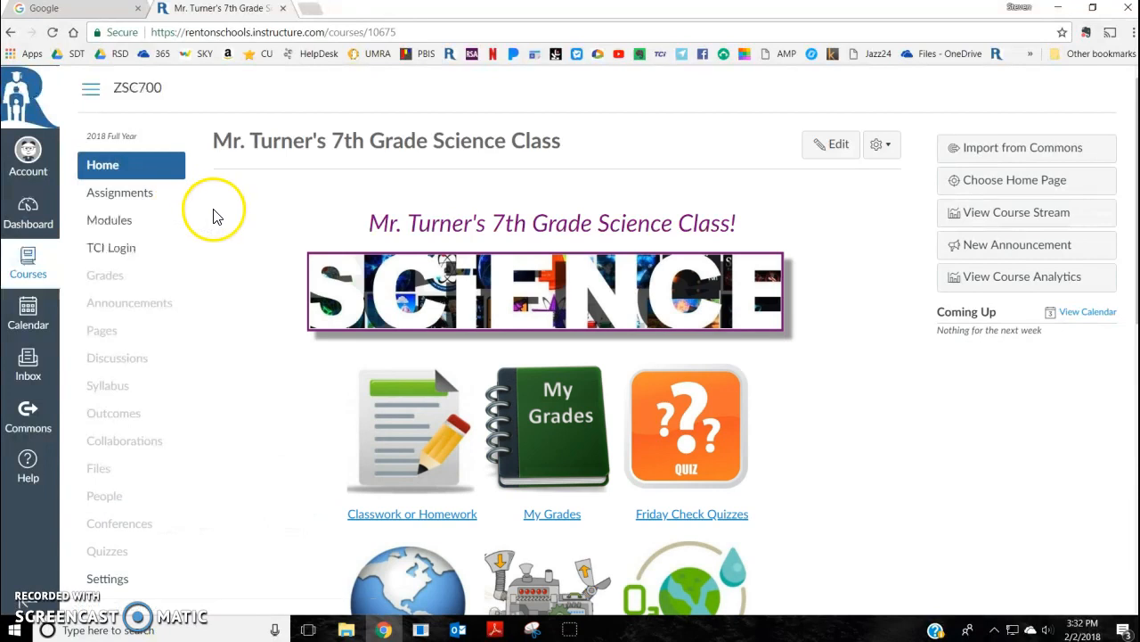
Step: Open the course's Pages list and start a new page titled Sample Home Page
left_click(104, 338)
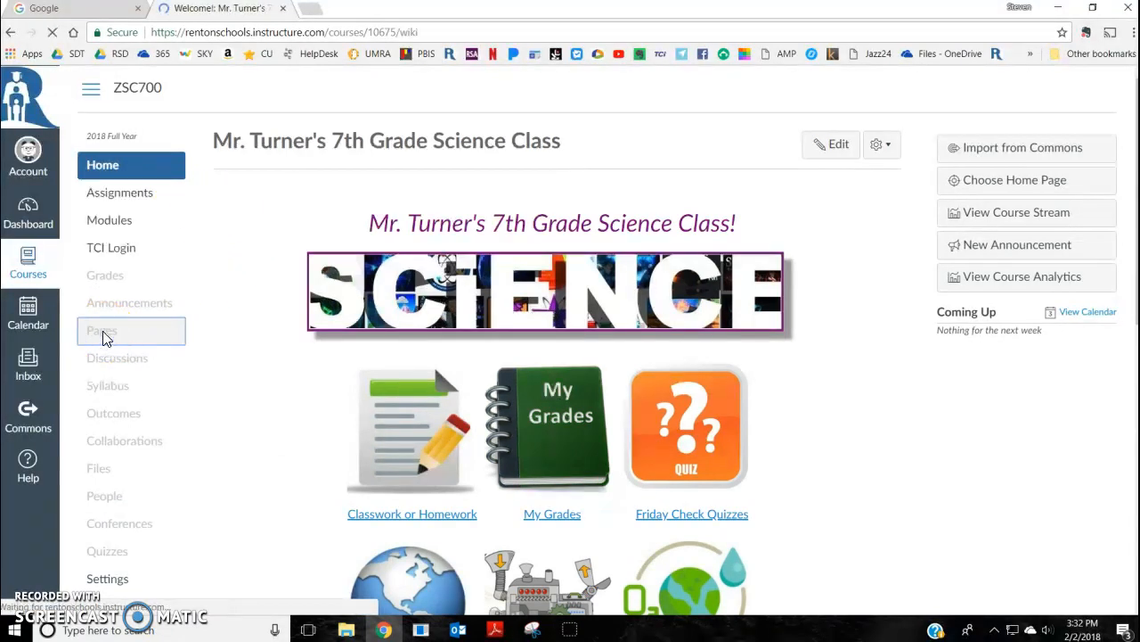
left_click(236, 156)
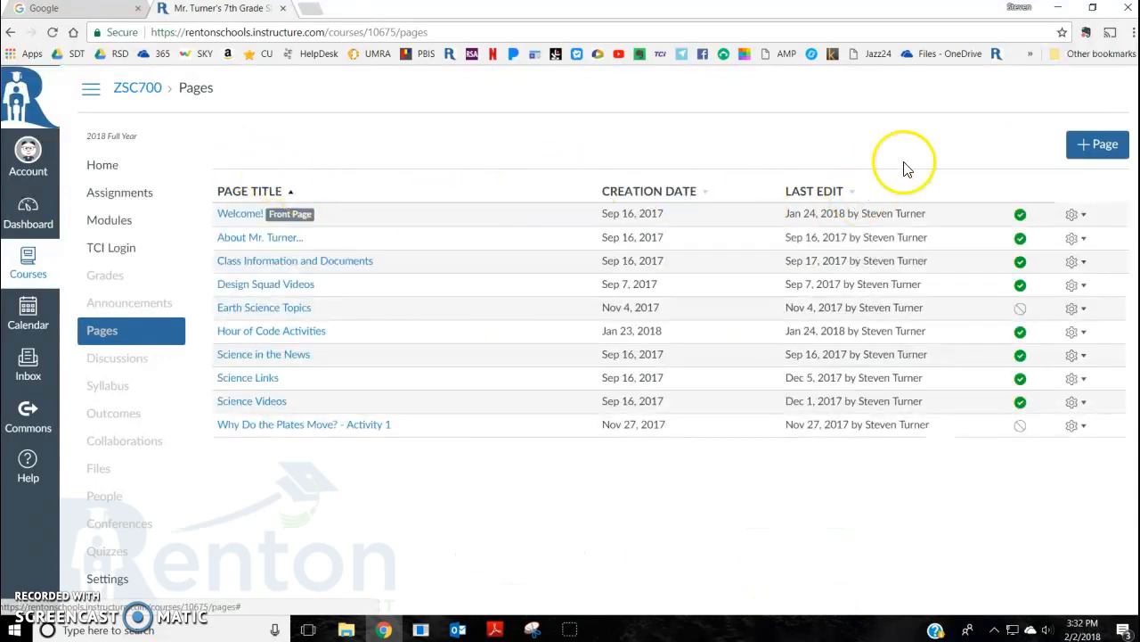
left_click(1101, 151)
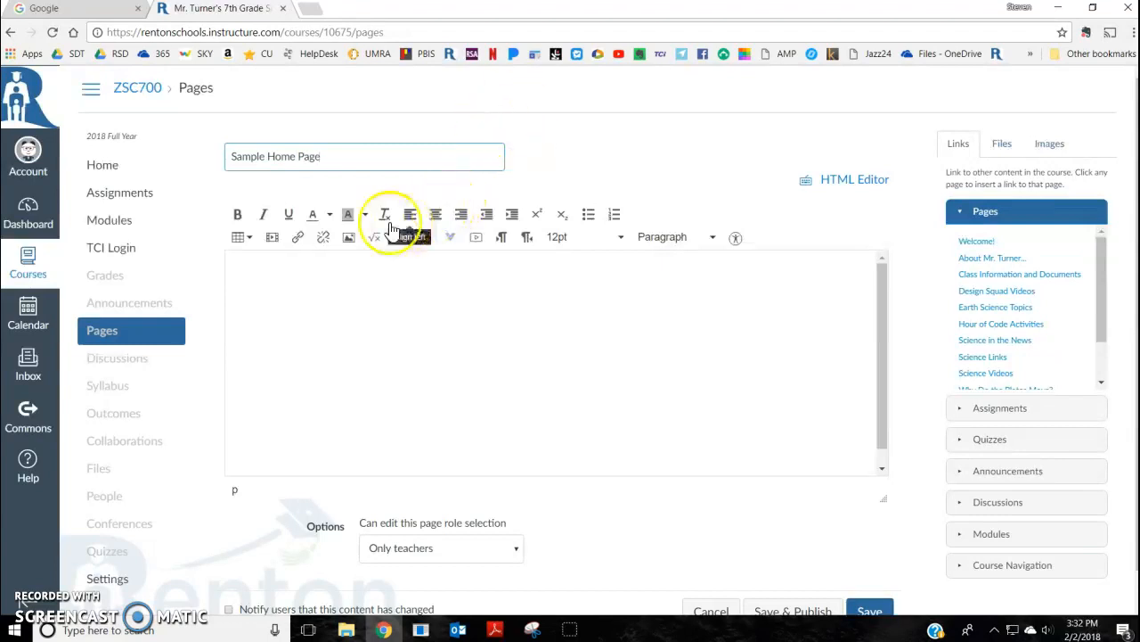
Step: Insert a 3 x 10 table into the page body
left_click(249, 238)
left_click(256, 263)
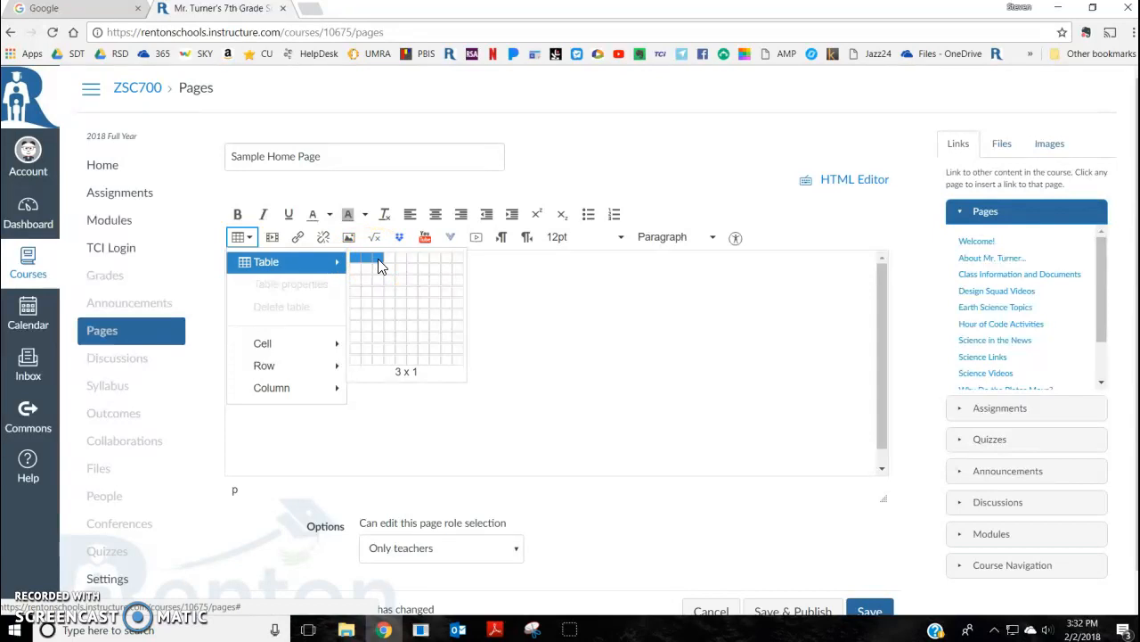
left_click(379, 365)
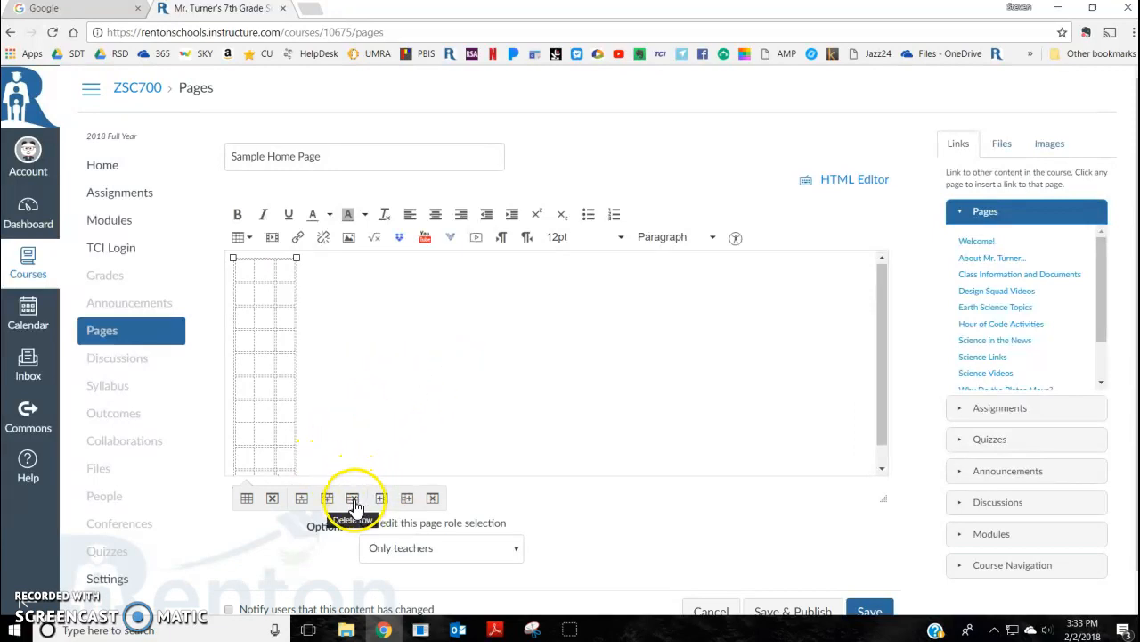
Step: Set the table's alignment to Center in its table properties
left_click(247, 499)
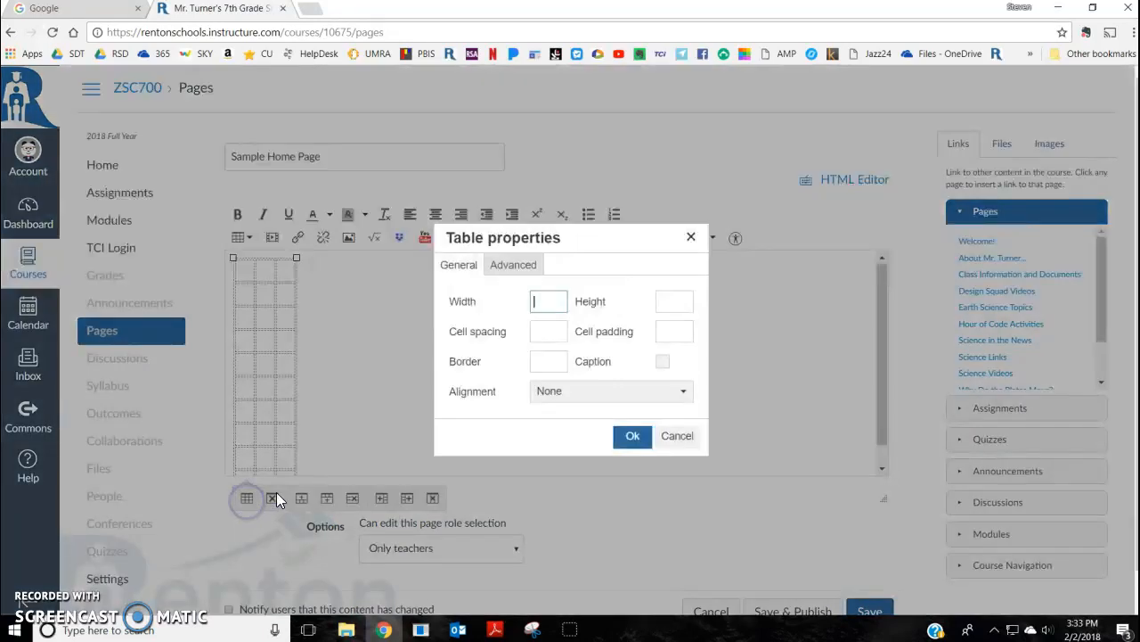
left_click(623, 393)
left_click(602, 462)
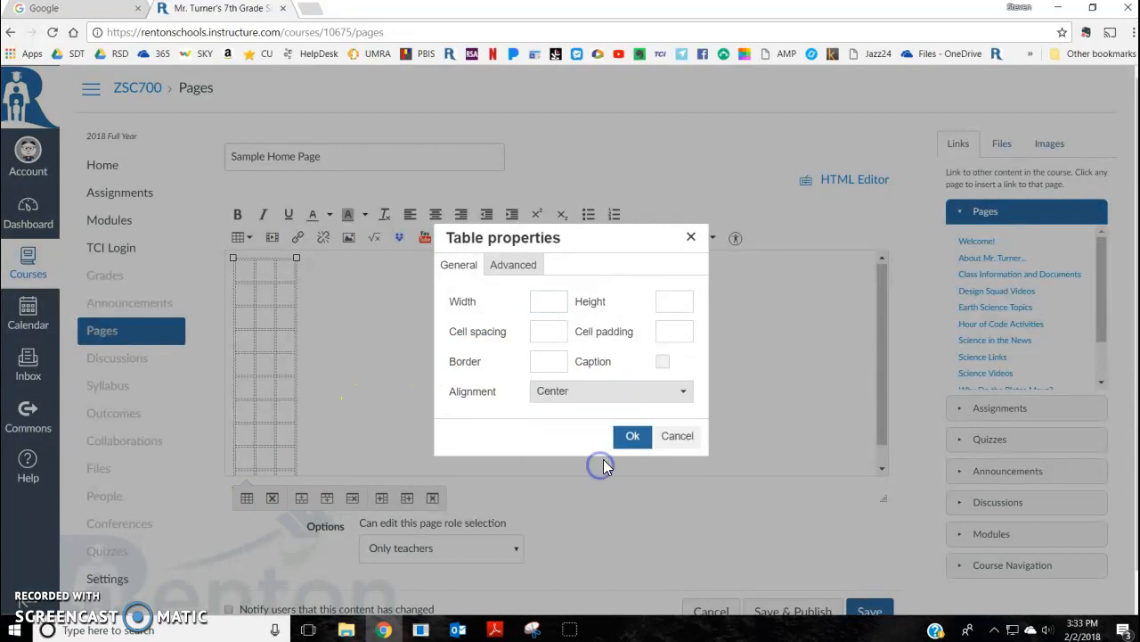
left_click(632, 437)
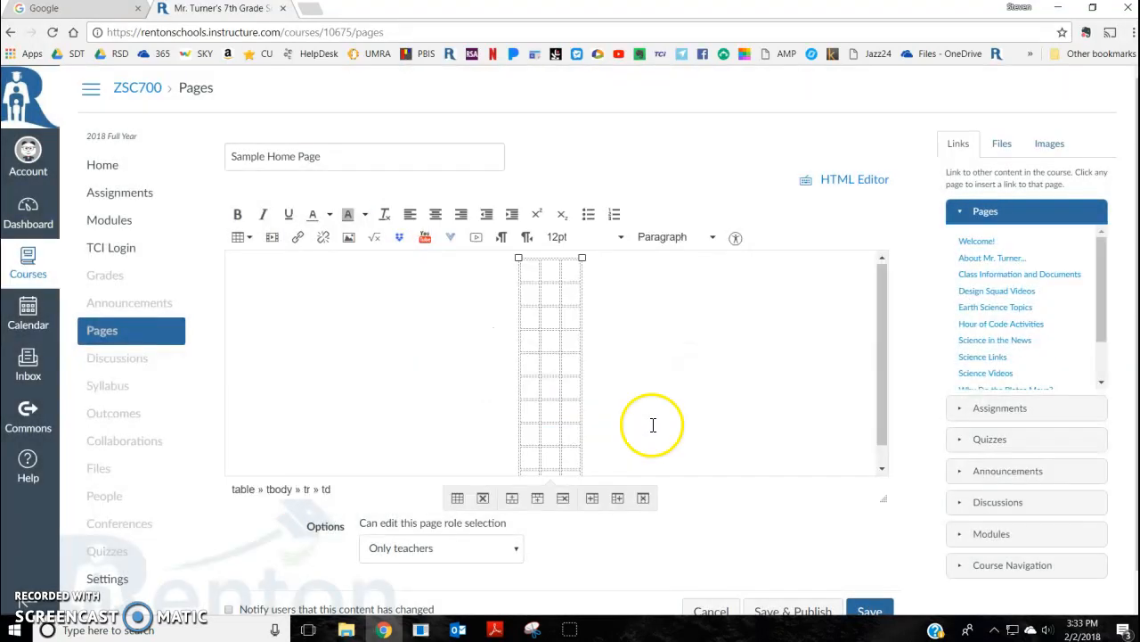
Step: Embed the image Earth science 1.JPG from the course files into the table's first cell
left_click(528, 274)
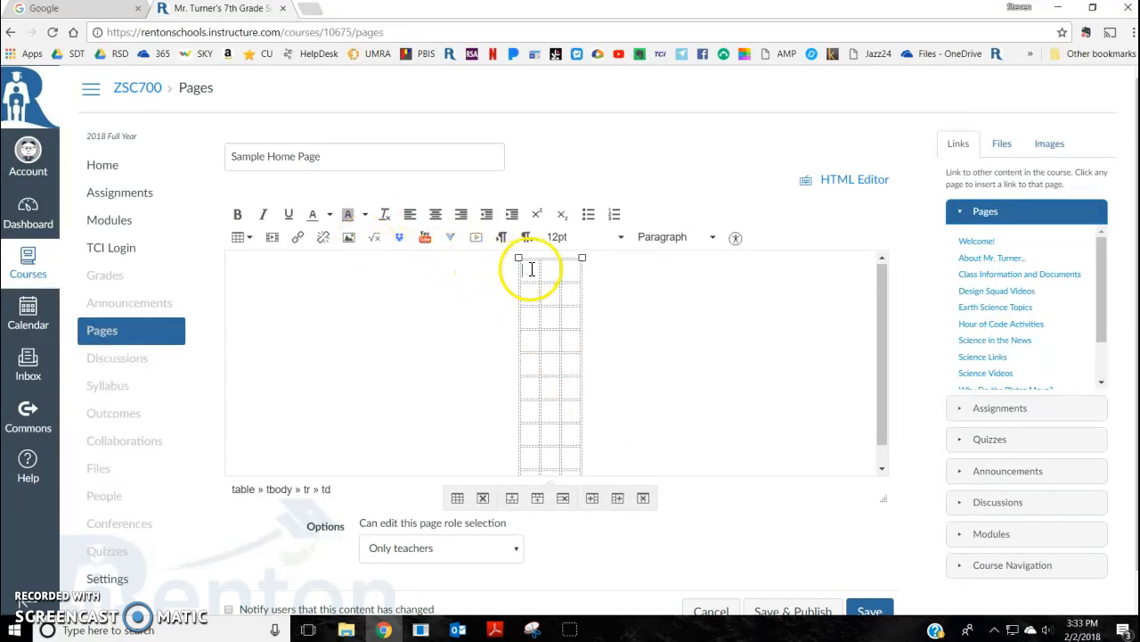
left_click(349, 242)
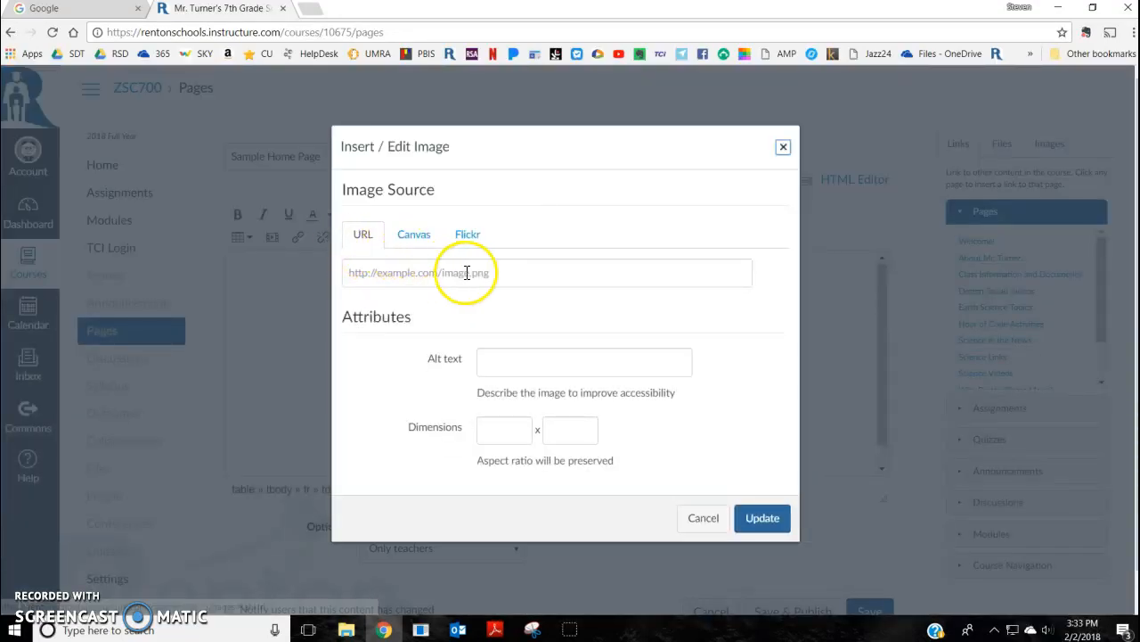
left_click(416, 242)
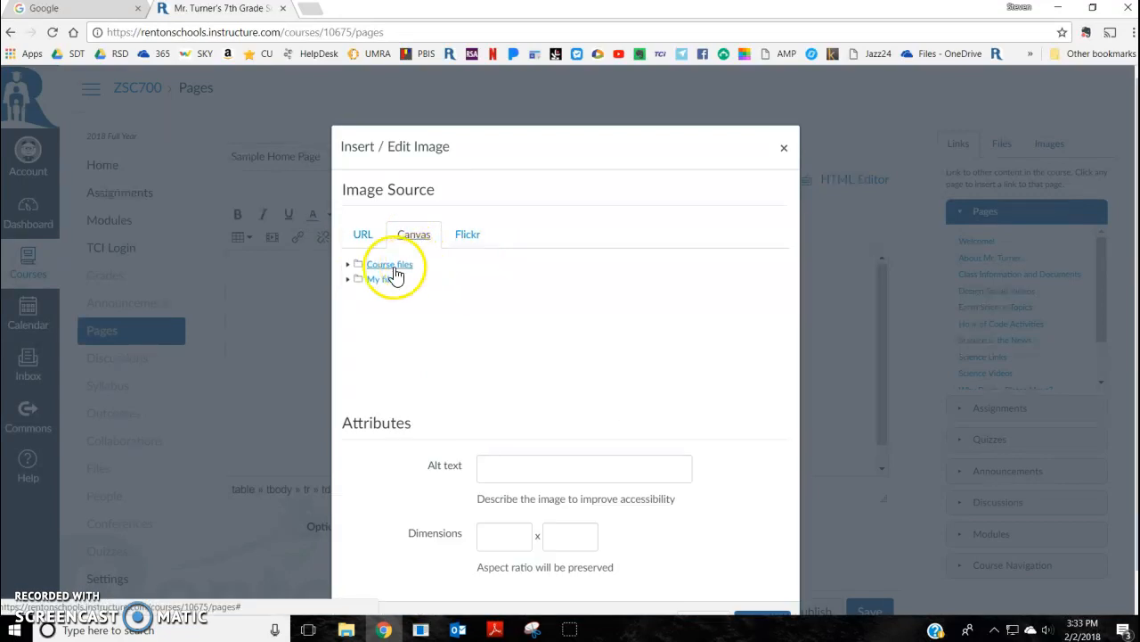
left_click(392, 265)
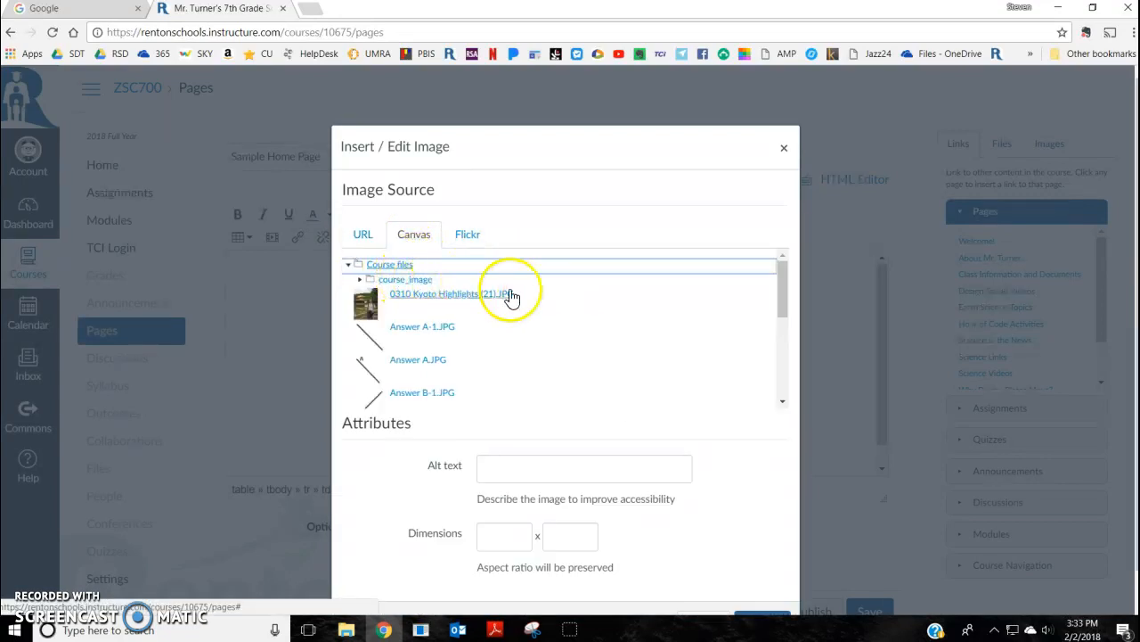
left_click(782, 401)
left_click(782, 401)
left_click(783, 400)
left_click(784, 401)
left_click(783, 401)
left_click(784, 401)
left_click(783, 401)
left_click(784, 401)
left_click(783, 401)
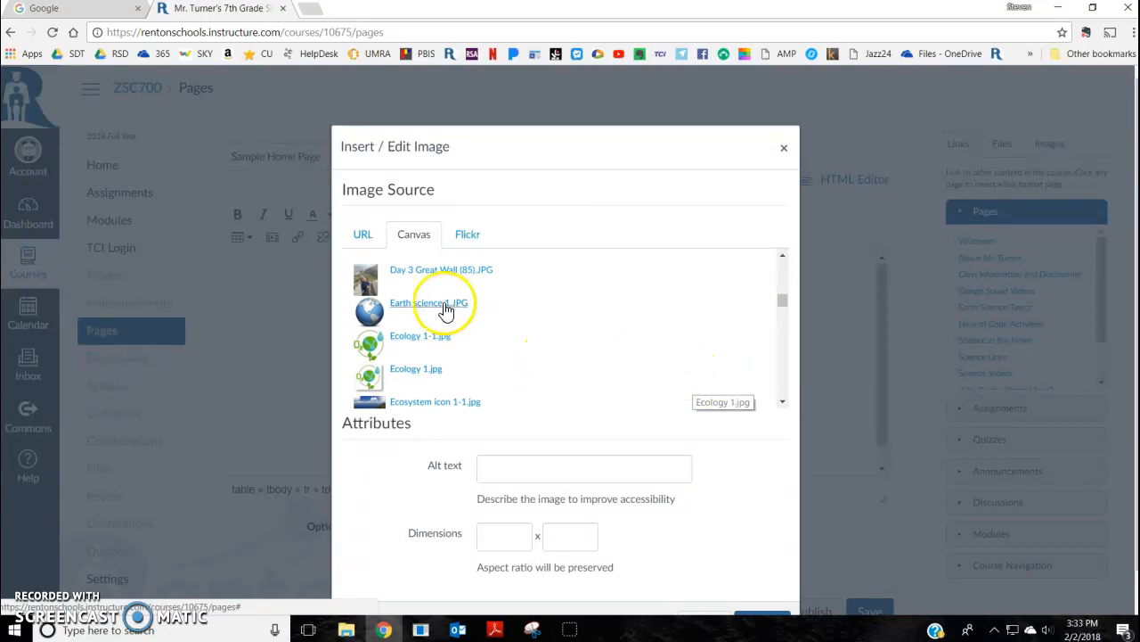
left_click(414, 310)
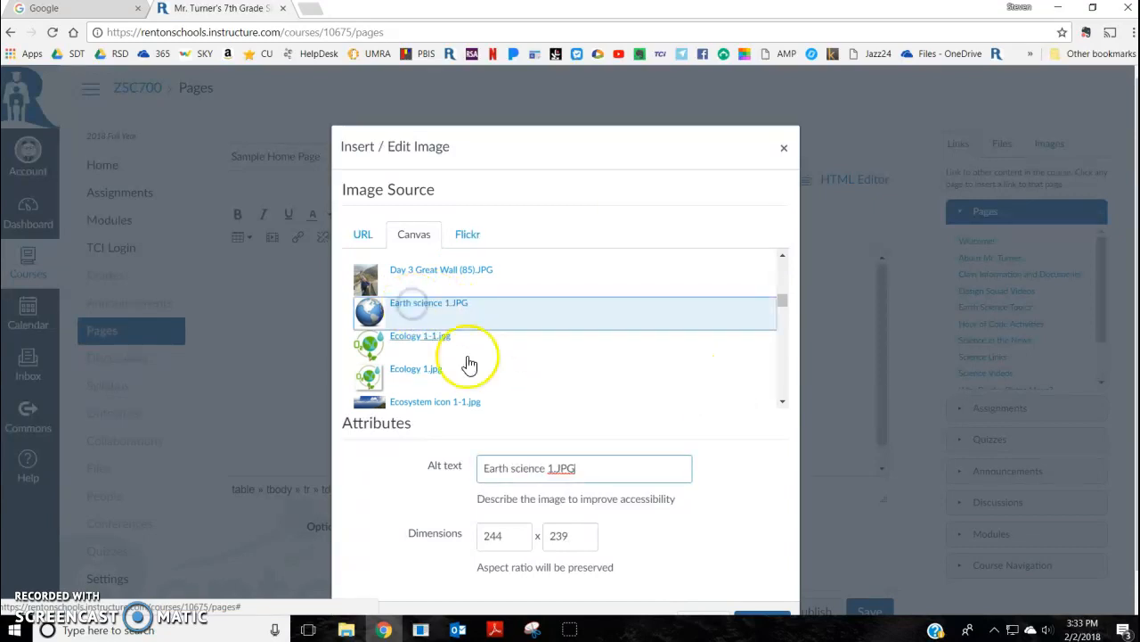
scroll(599, 486, "down", 1)
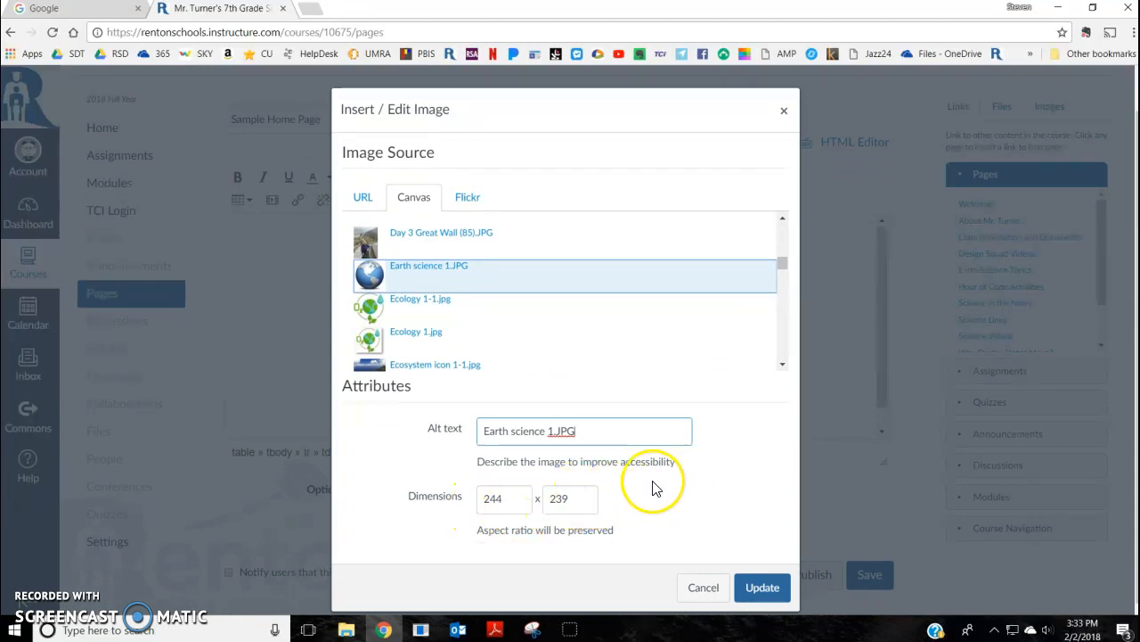
left_click(772, 589)
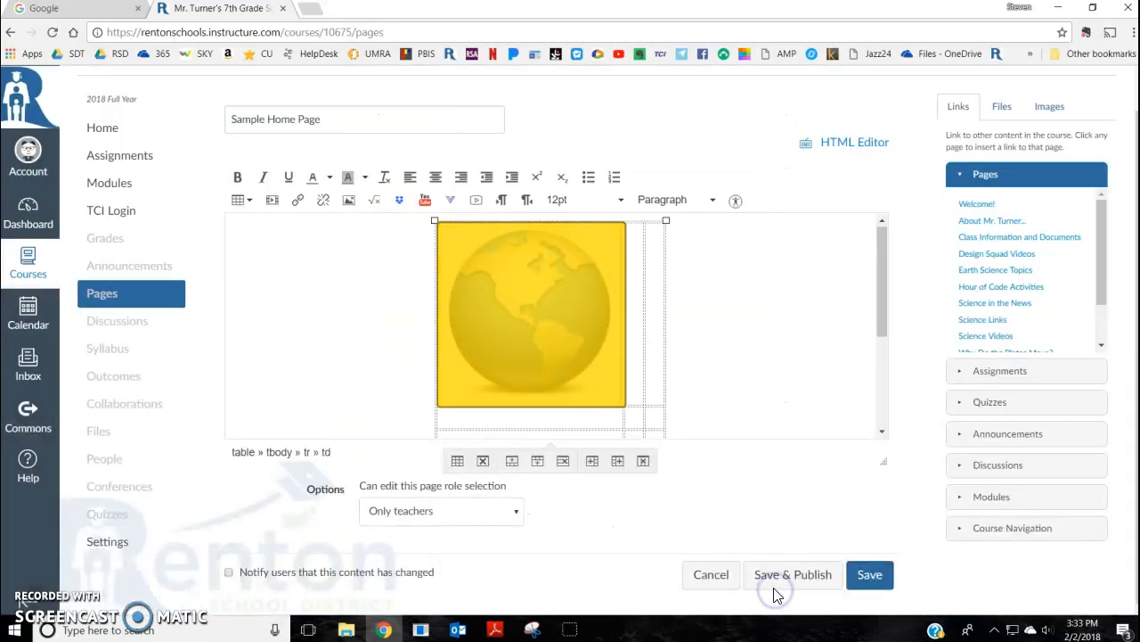
Step: Shrink the globe image by resizing it from its corner handle
left_click(577, 365)
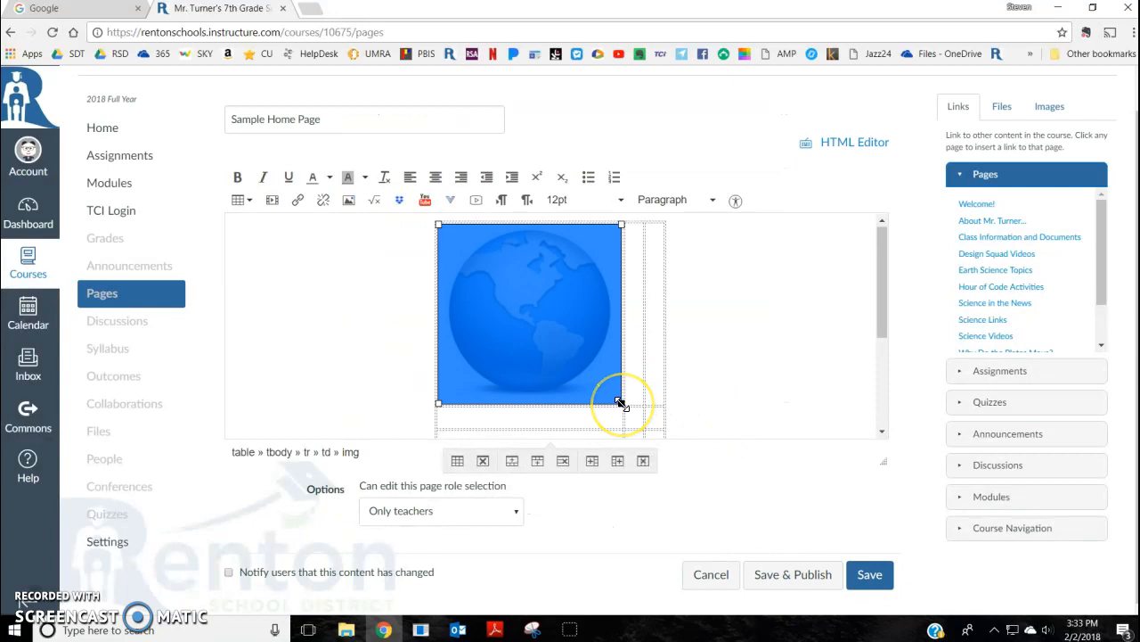
left_click_drag(621, 403, 570, 352)
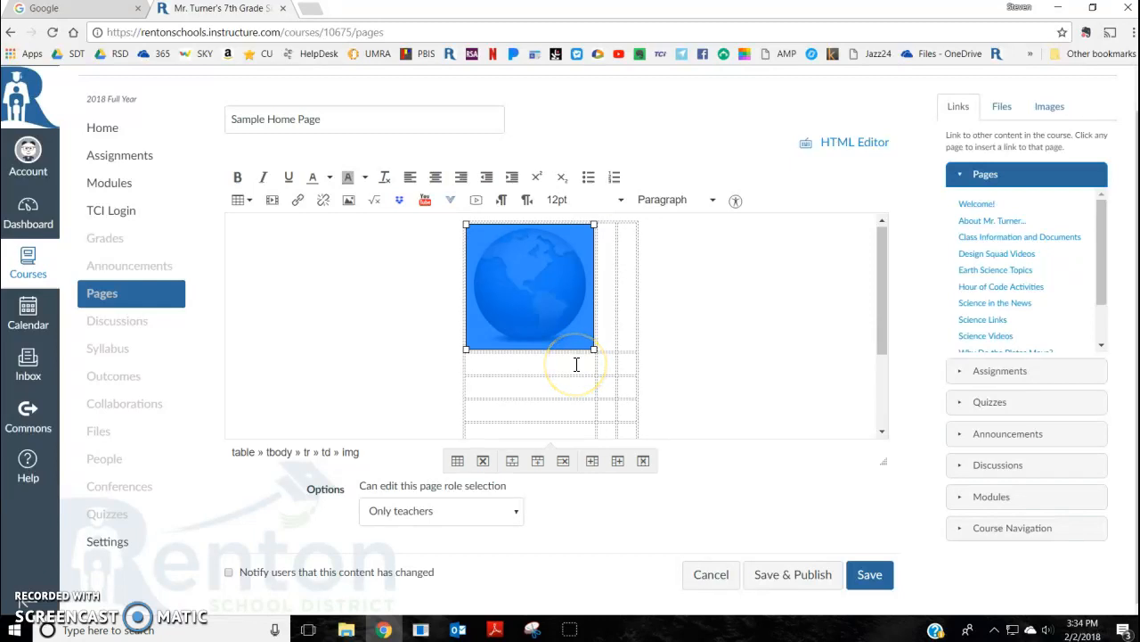
Step: Add the caption Plate Tectonics in the cell below the globe and center it
left_click(576, 364)
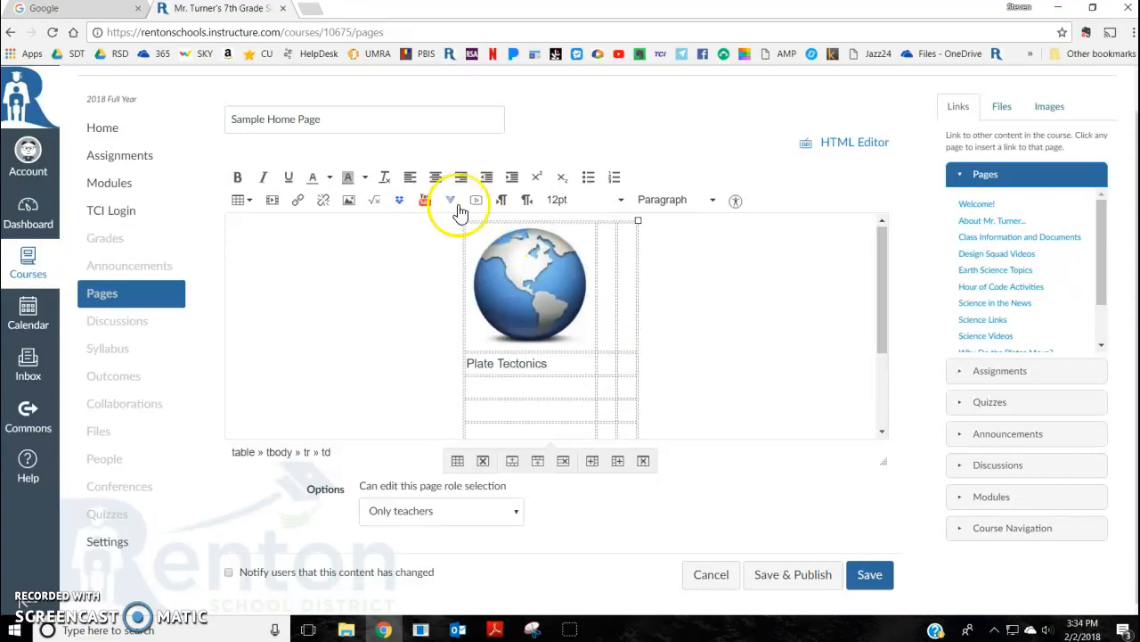
left_click(435, 176)
Step: Embed the image Ecology 1.jpg from the course files into the first cell of the second column
left_click(606, 313)
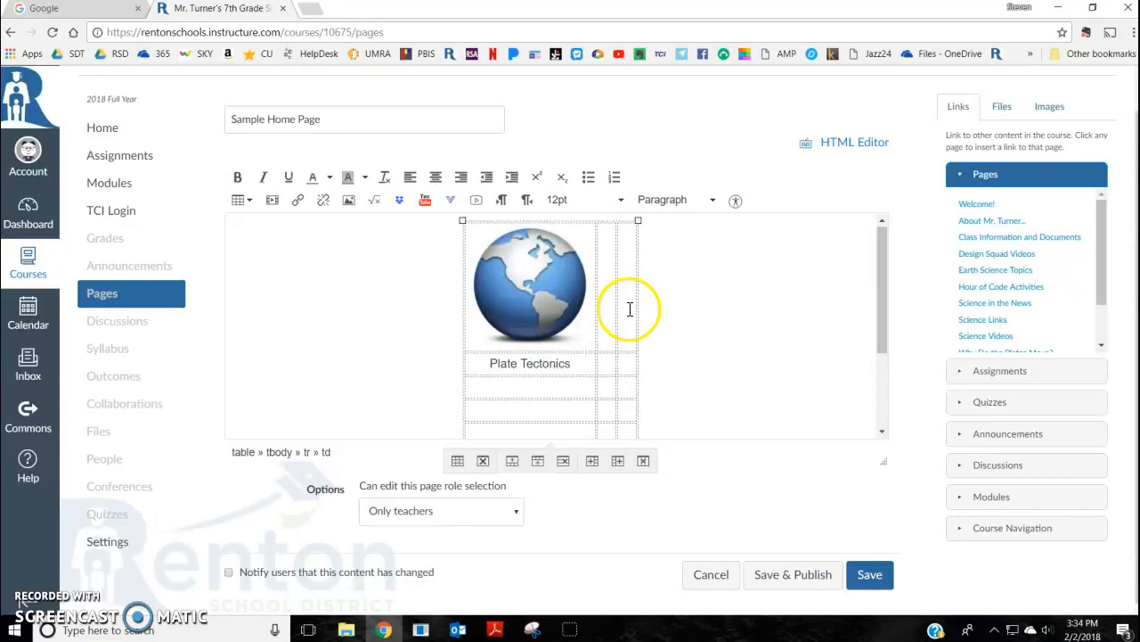
left_click(350, 199)
left_click(413, 242)
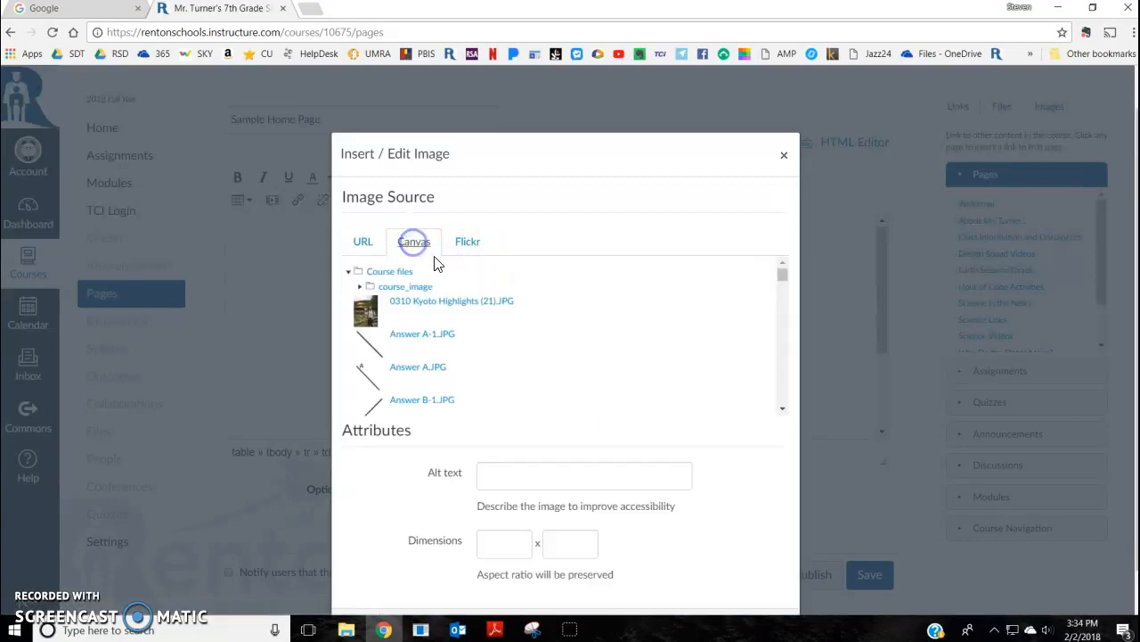
scroll(784, 365, "down", 5)
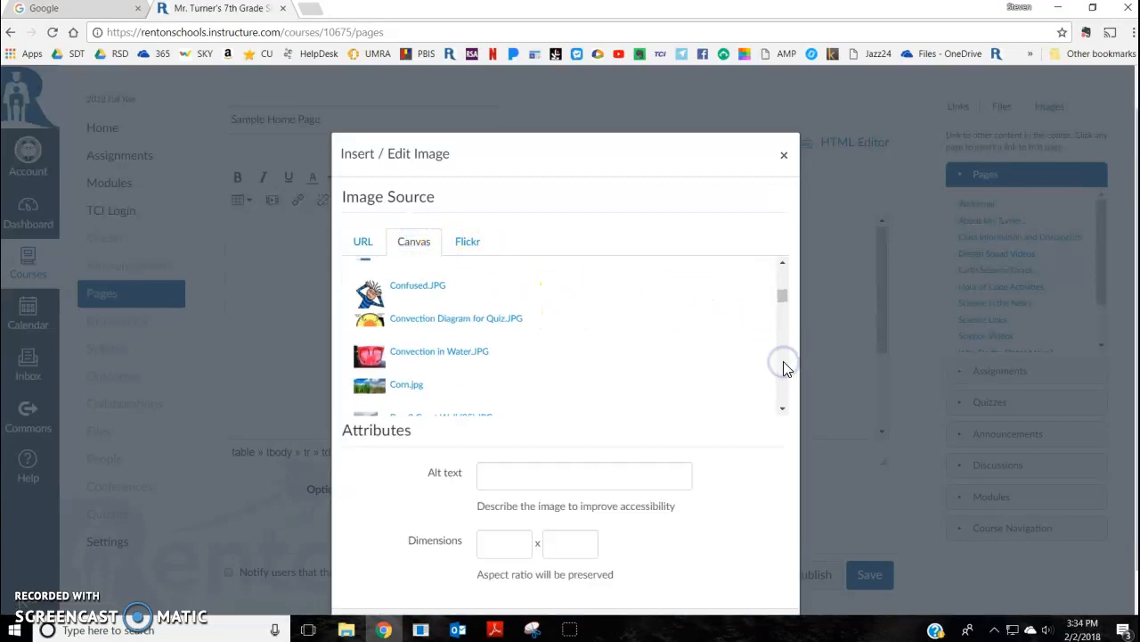
left_click(784, 364)
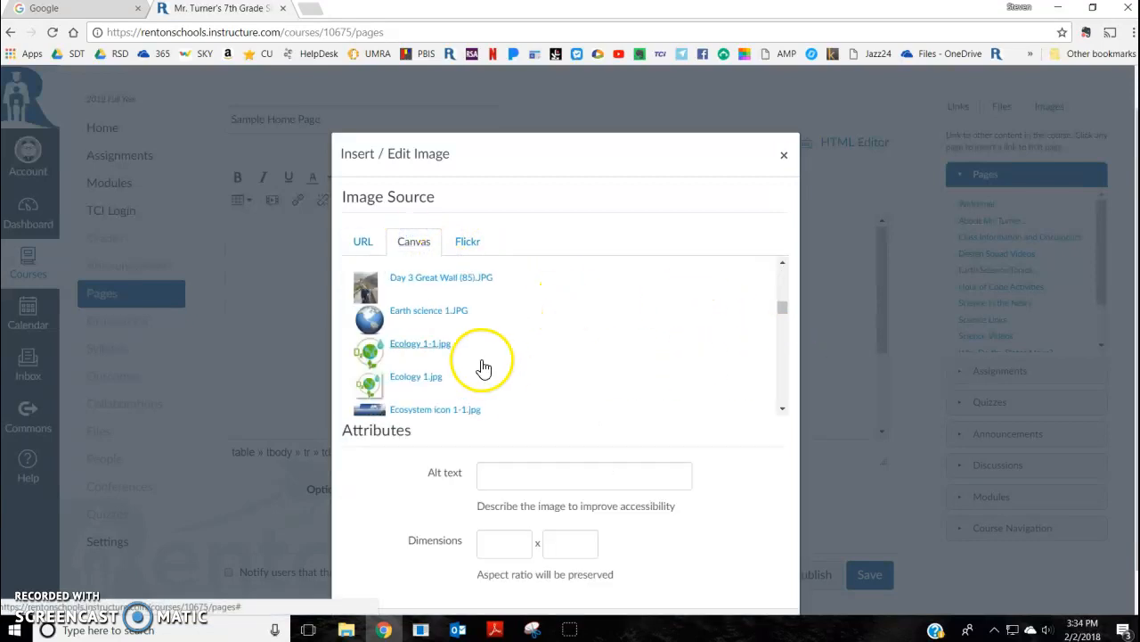
left_click(403, 383)
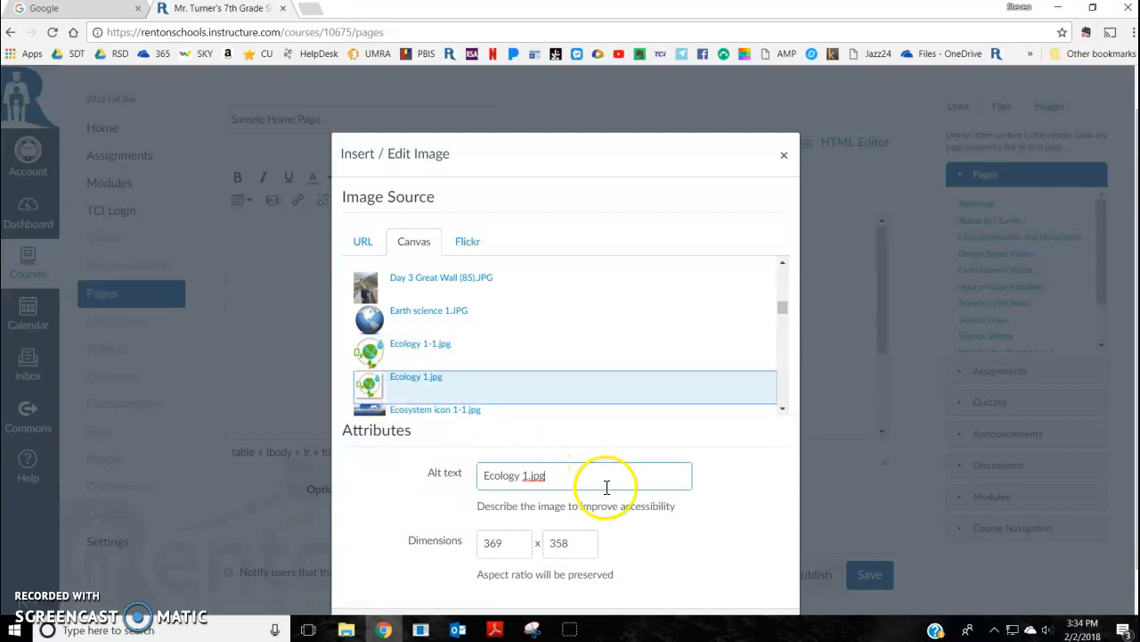
scroll(606, 487, "down", 1)
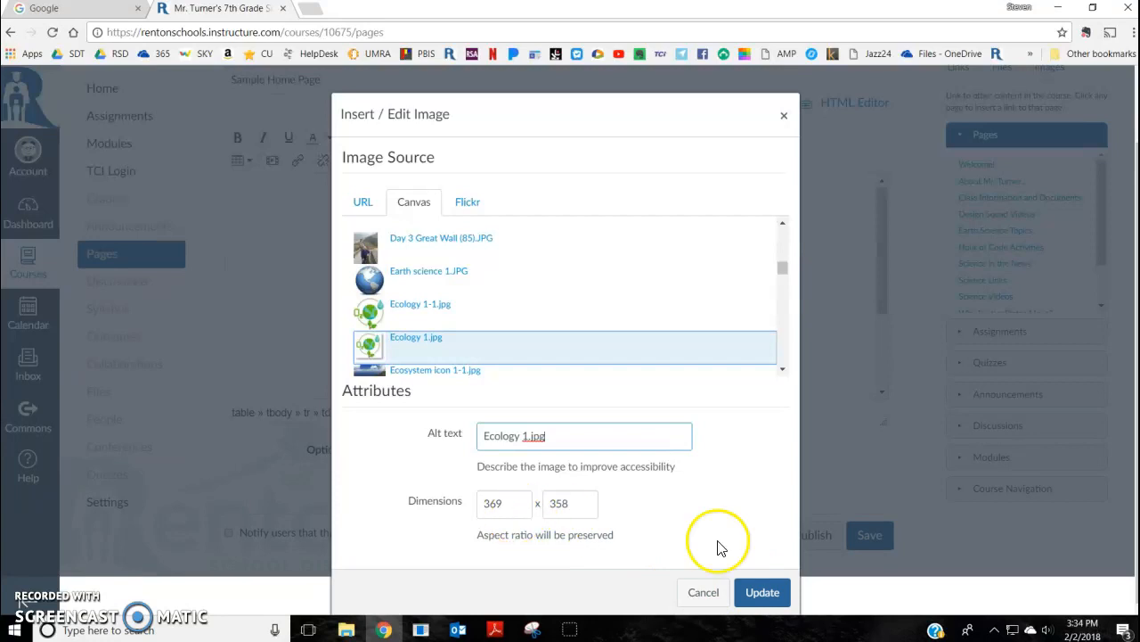
left_click(768, 595)
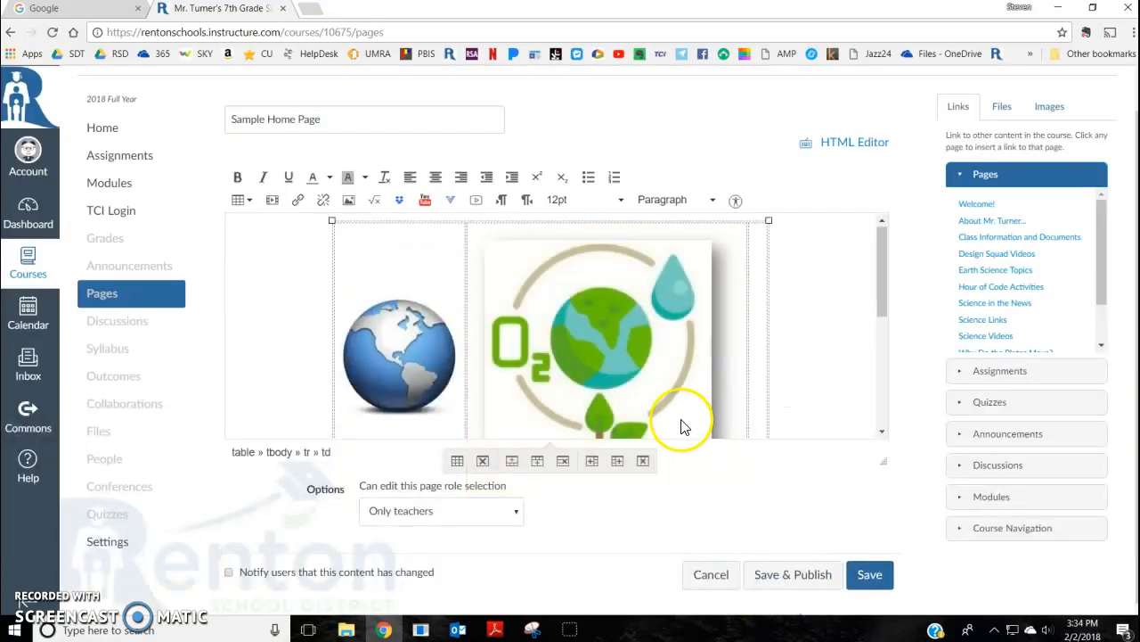
scroll(710, 406, "down", 2)
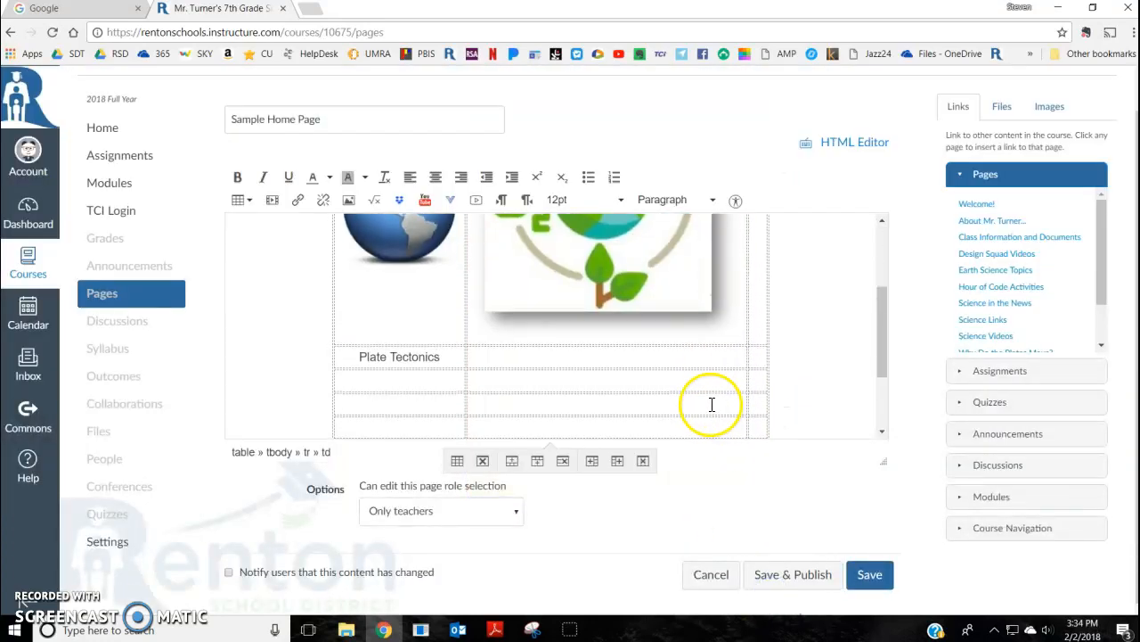
Step: Shrink the ecology image from its corner handle and add the centered caption Ecology in the cell below it
left_click(705, 326)
left_click_drag(739, 339, 626, 263)
left_click_drag(683, 377, 657, 348)
left_click(606, 364)
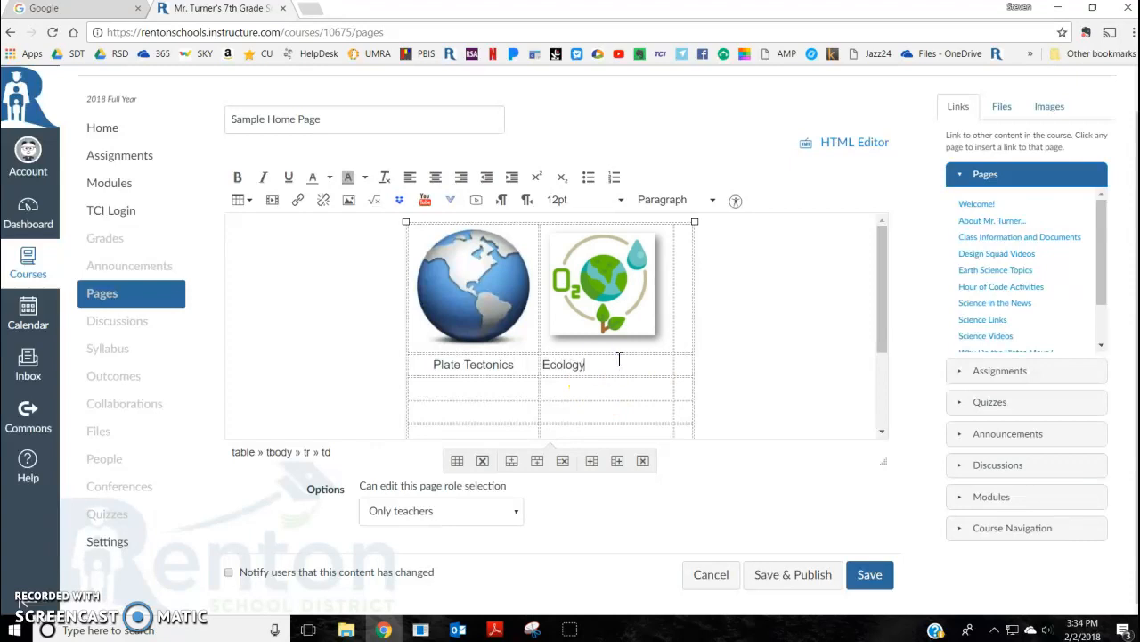
left_click(435, 177)
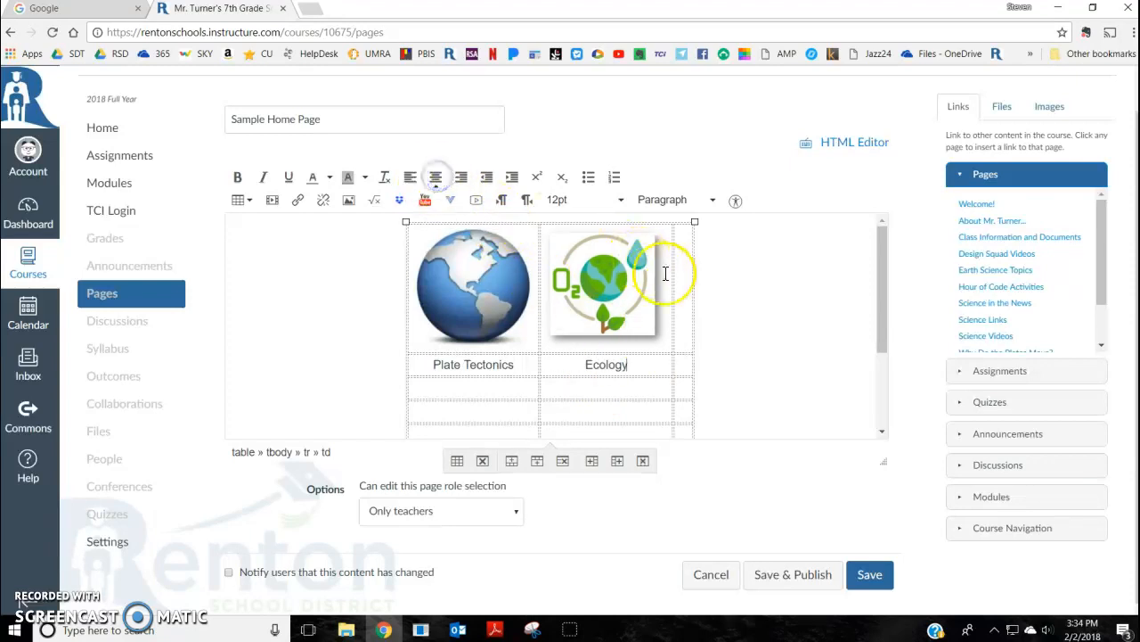
Step: Embed the image Family life 1.JPG from the course files into the first cell of the third column
left_click(351, 202)
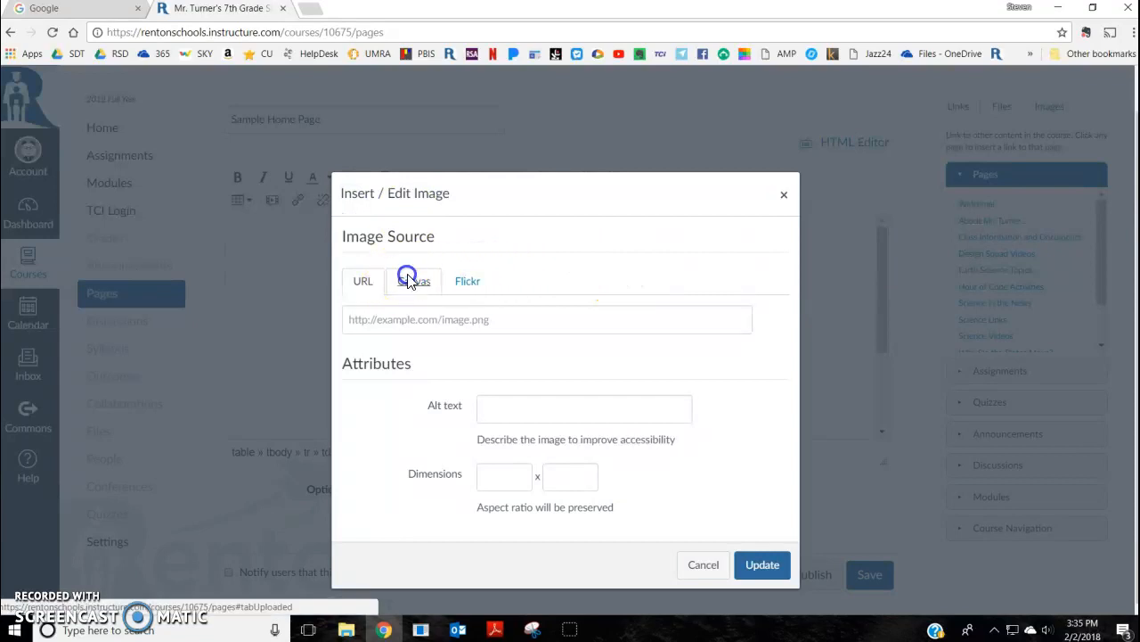
left_click(412, 281)
left_click(783, 360)
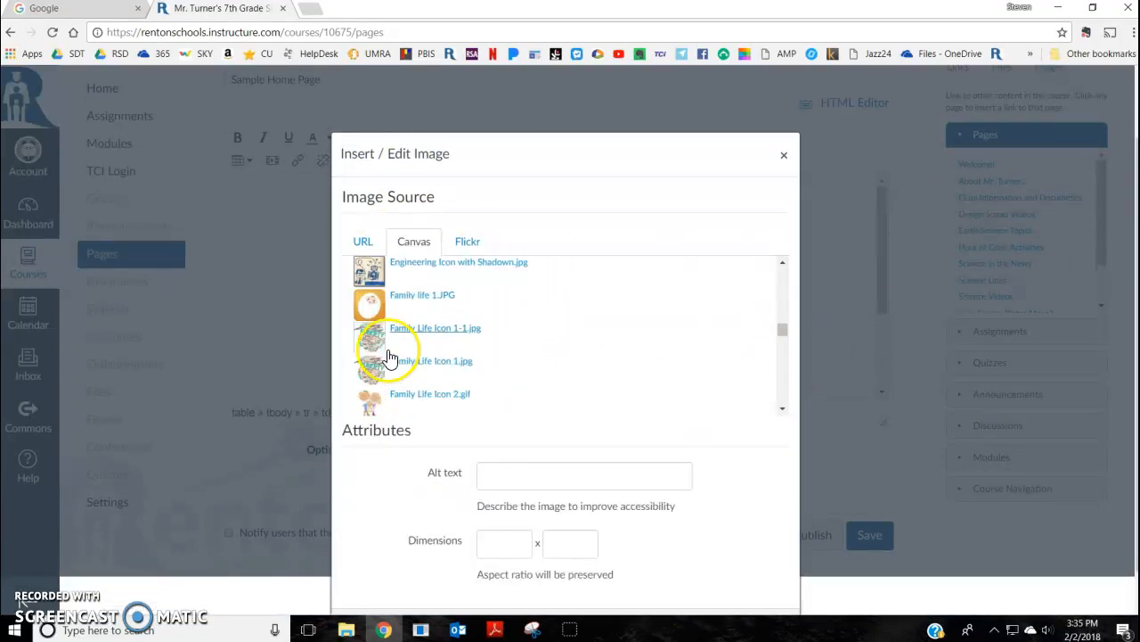
left_click(414, 303)
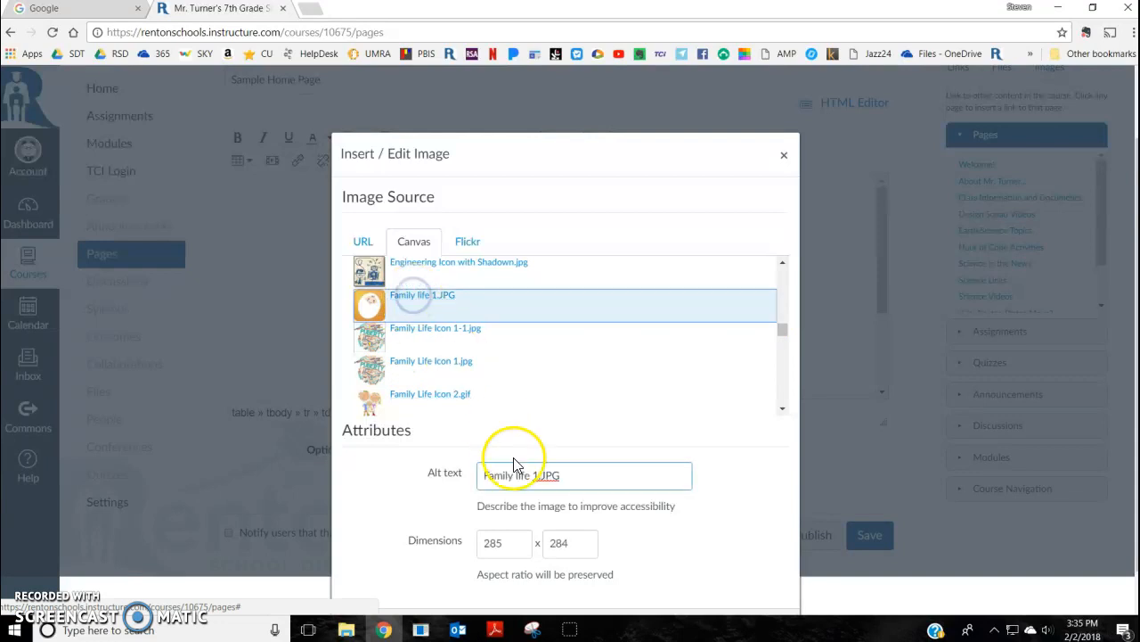
scroll(701, 546, "down", 1)
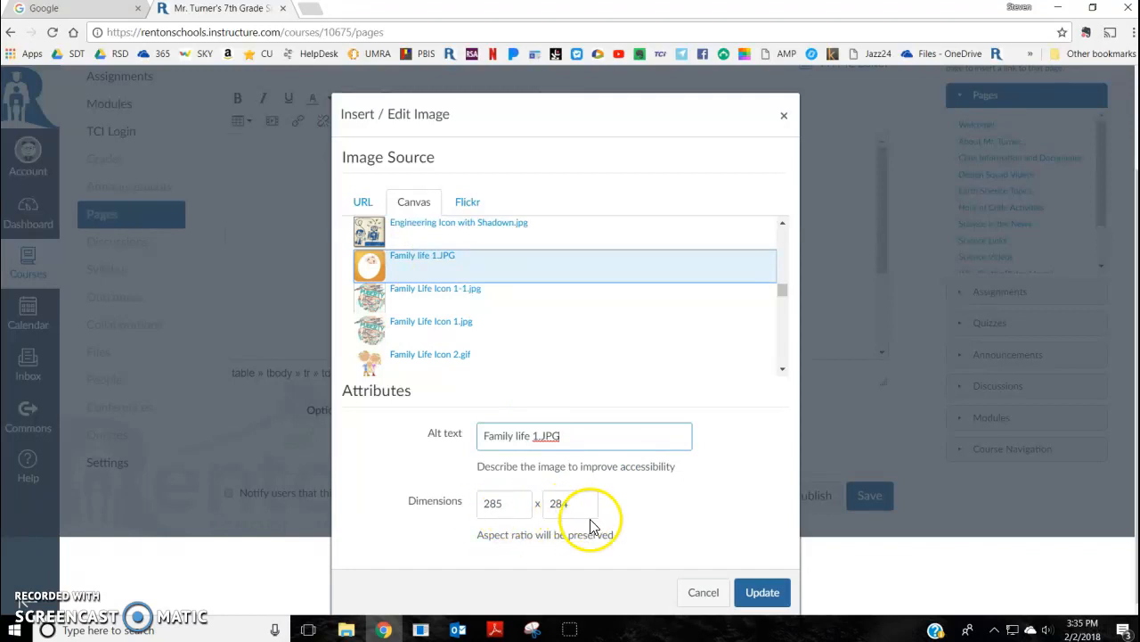
left_click(763, 592)
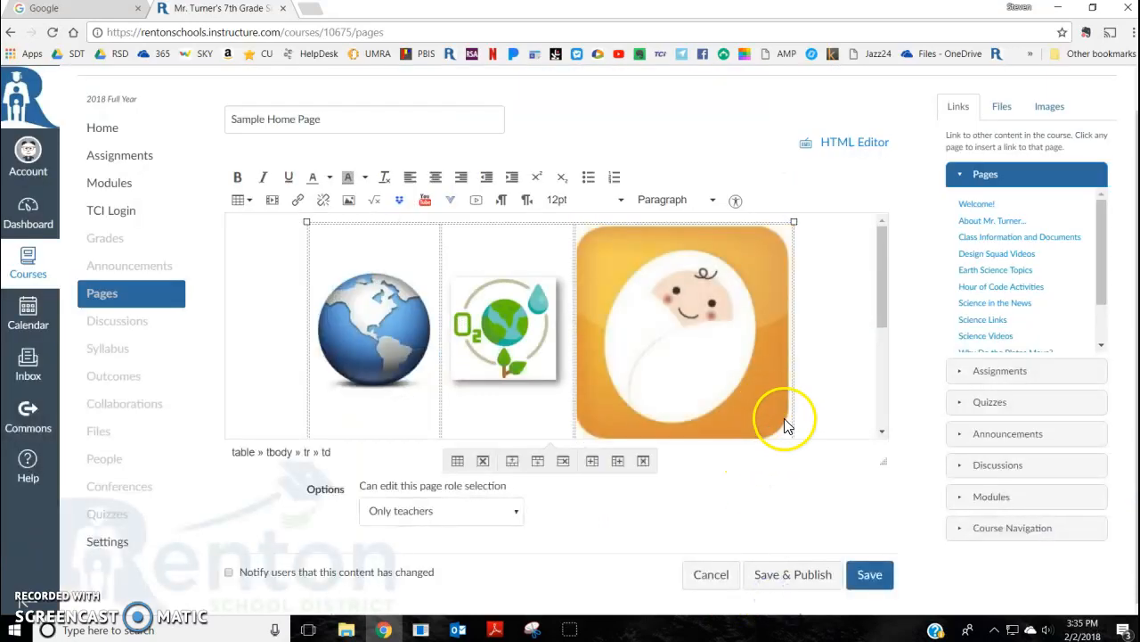
Step: Shrink the Family Life image from its corner handle and add the centered caption Family Life below it
scroll(781, 419, "down", 3)
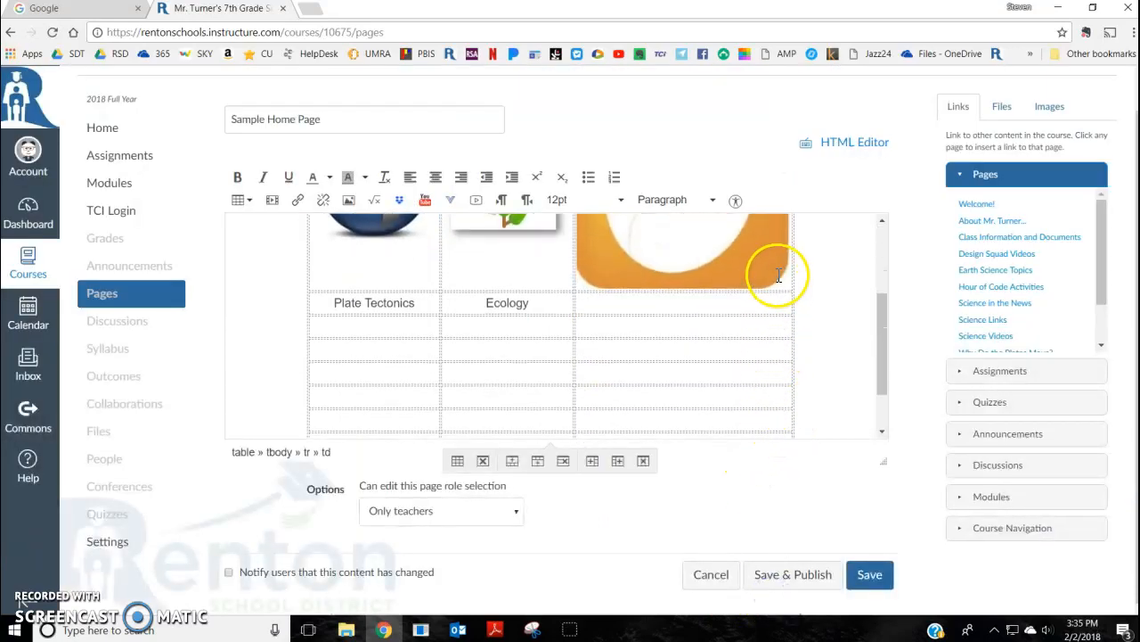
left_click(778, 275)
left_click_drag(789, 287, 739, 312)
left_click(703, 336)
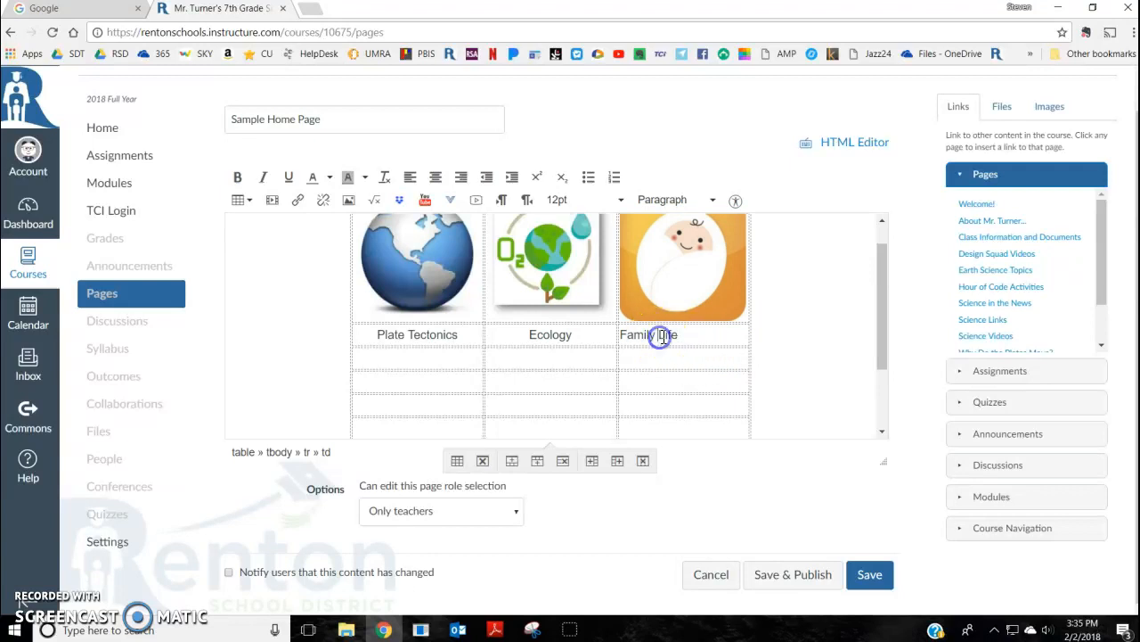
left_click(435, 176)
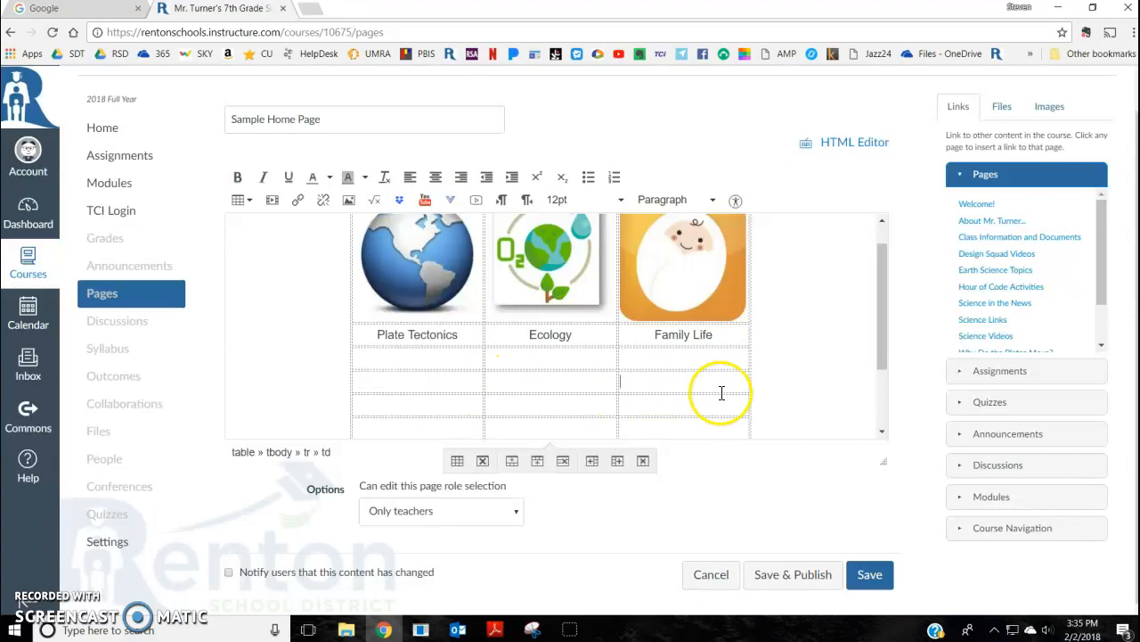
Step: Link the globe image and its Plate Tectonics caption to the Earth Science / Plate Tectonics module
scroll(731, 399, "up", 3)
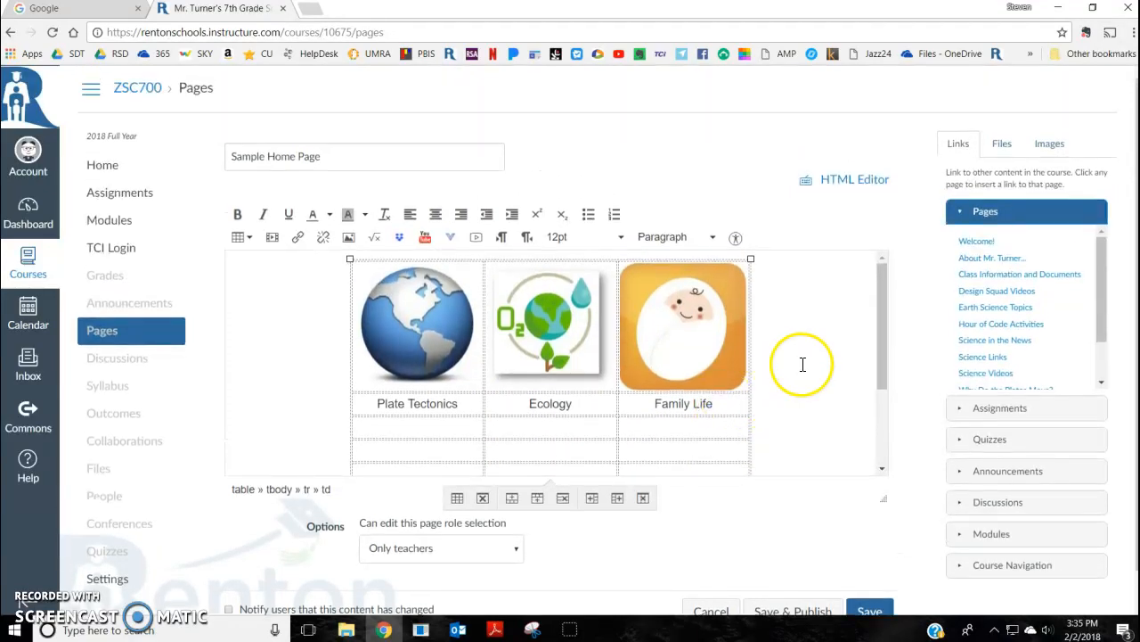
left_click(410, 324)
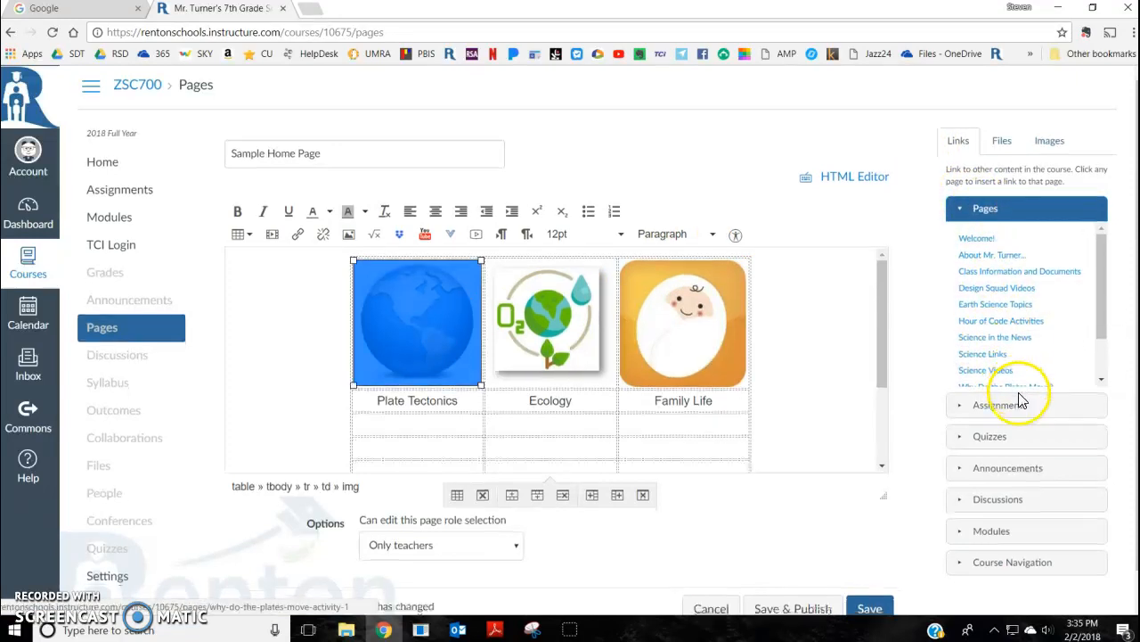
scroll(1022, 401, "down", 1)
left_click(959, 496)
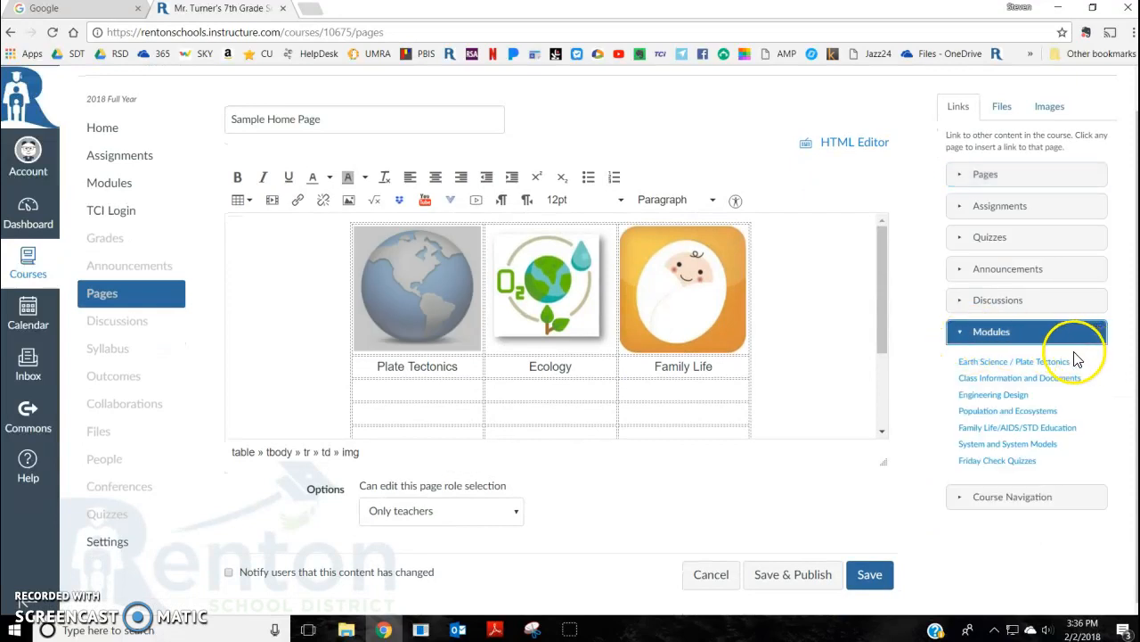
left_click(1006, 370)
left_click_drag(471, 370, 370, 370)
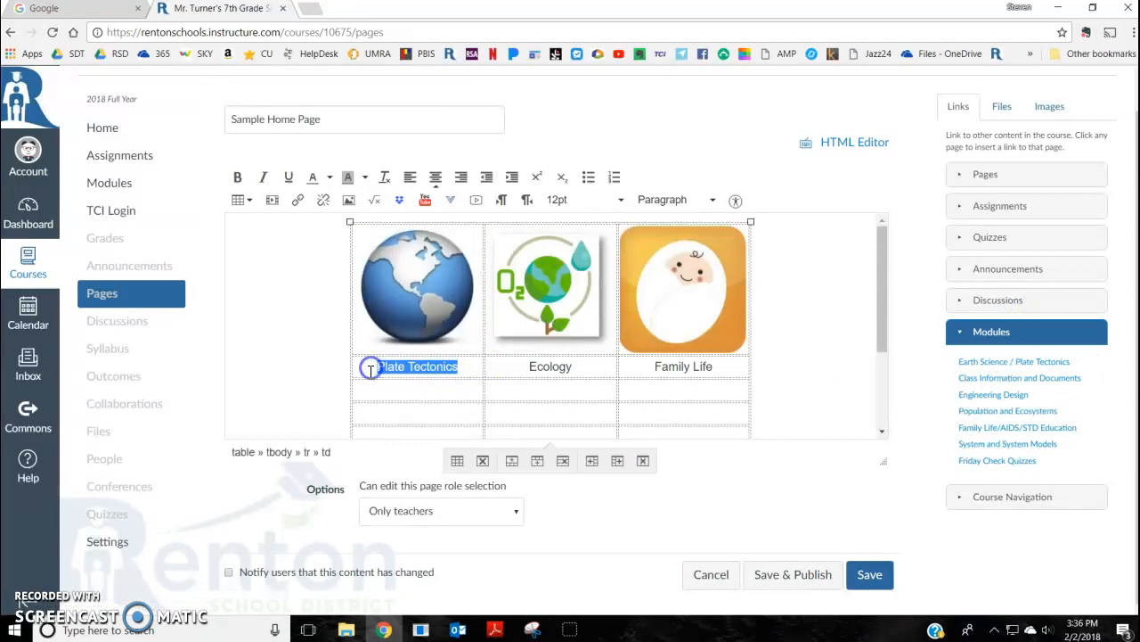
left_click(962, 361)
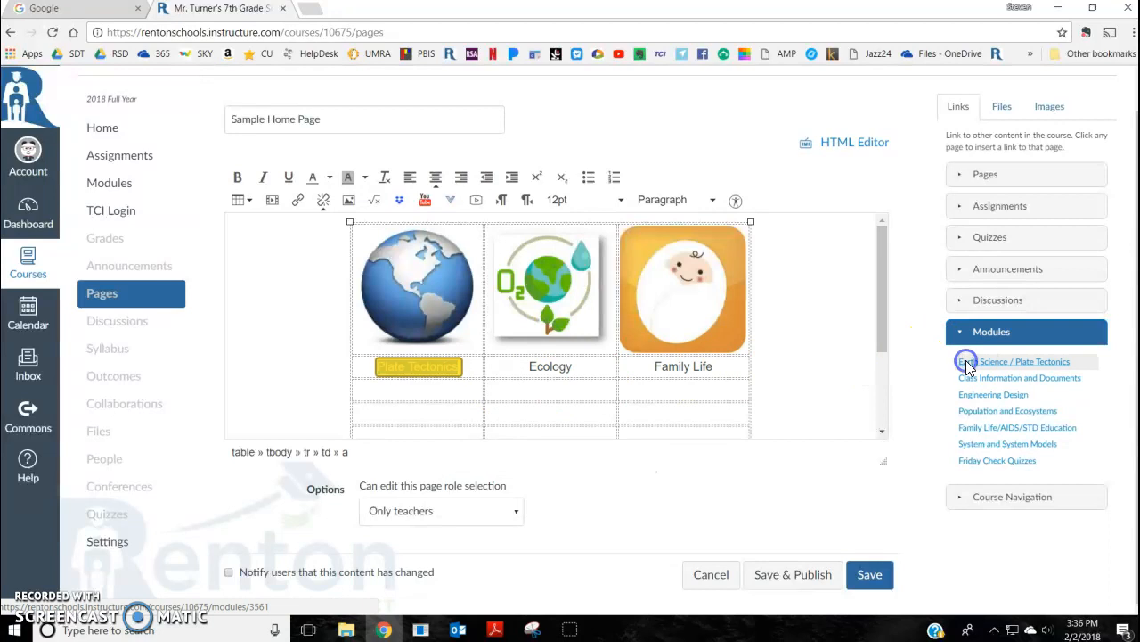
Step: Link the ecology image and its Ecology caption to the Population and Ecosystems module
left_click(561, 306)
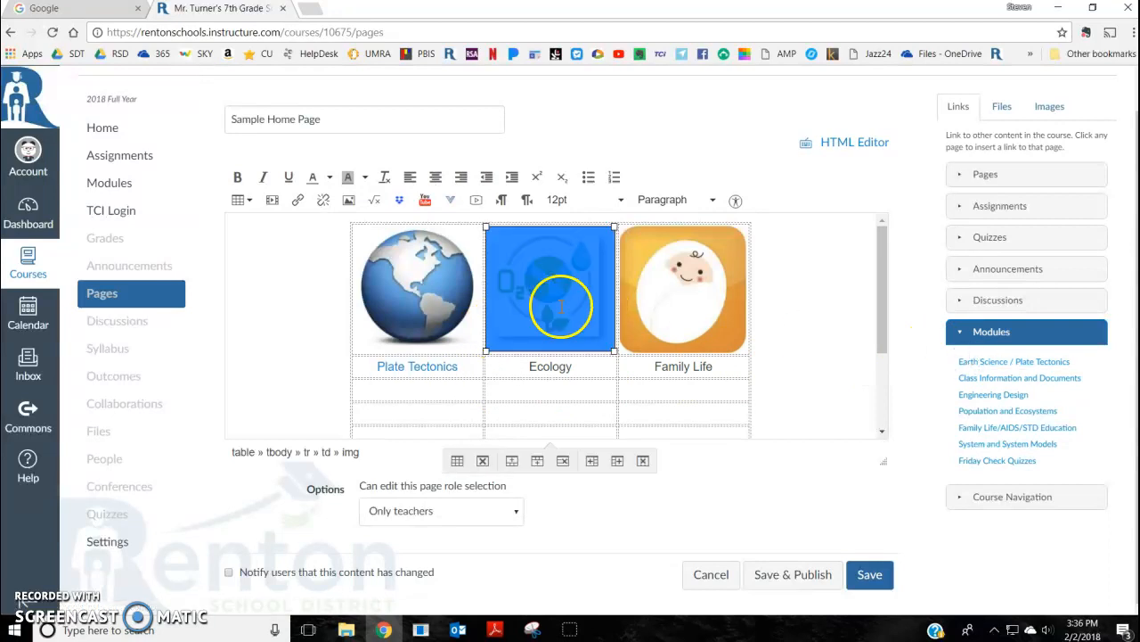
left_click(995, 413)
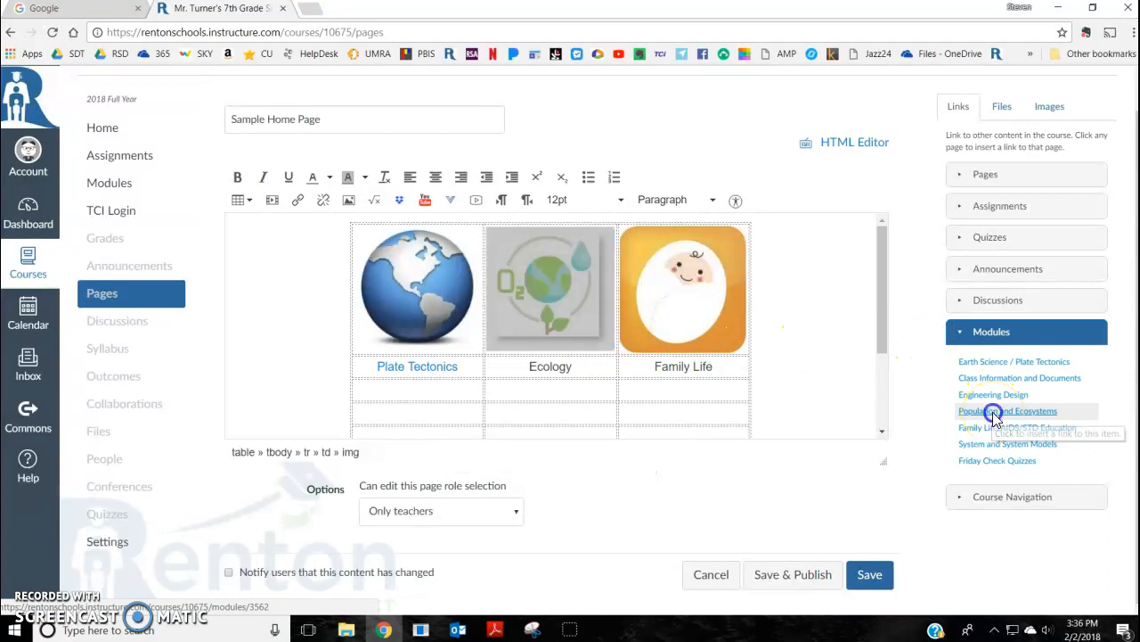
left_click(579, 368)
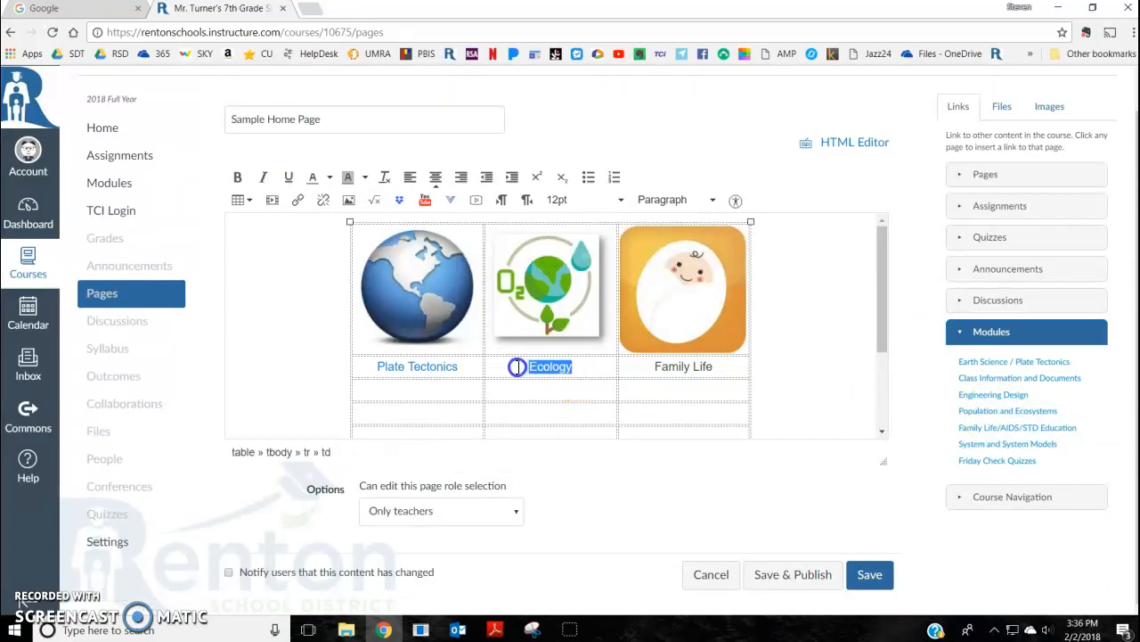
left_click(1008, 412)
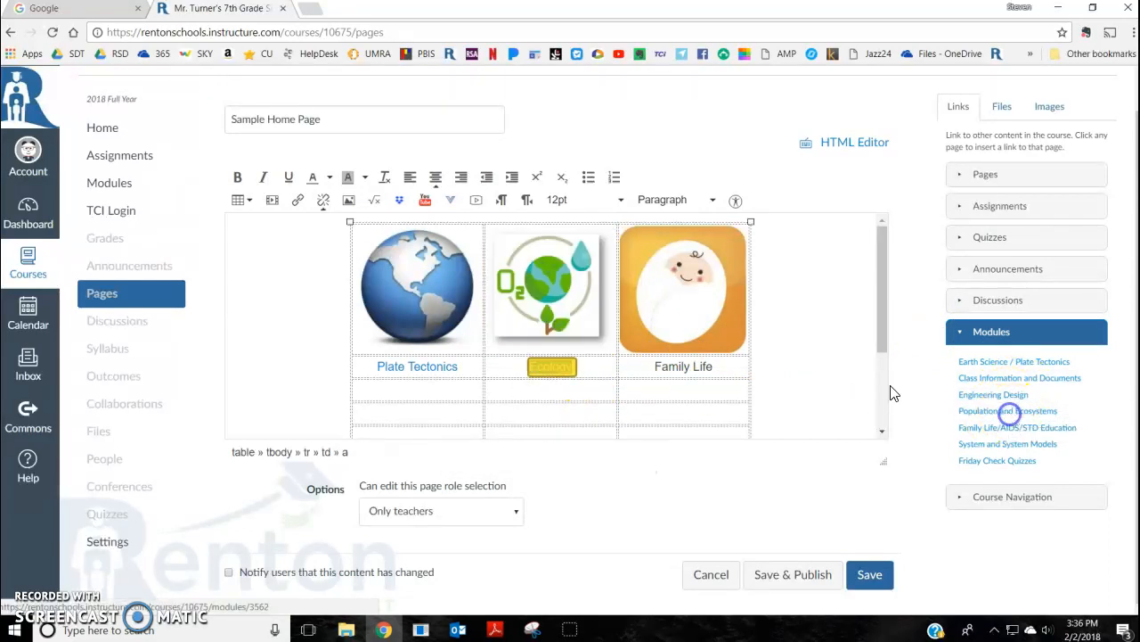
Step: Link the Family Life image and its caption to the Family Life/AIDS/STD Education module
left_click(704, 343)
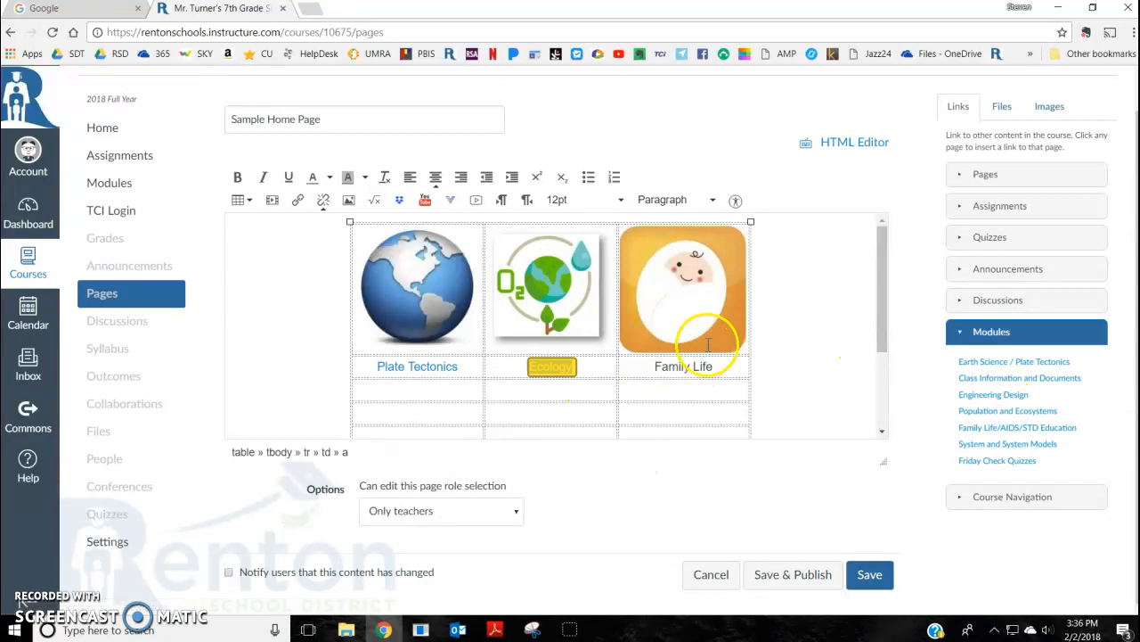
left_click(971, 430)
left_click_drag(739, 365, 644, 369)
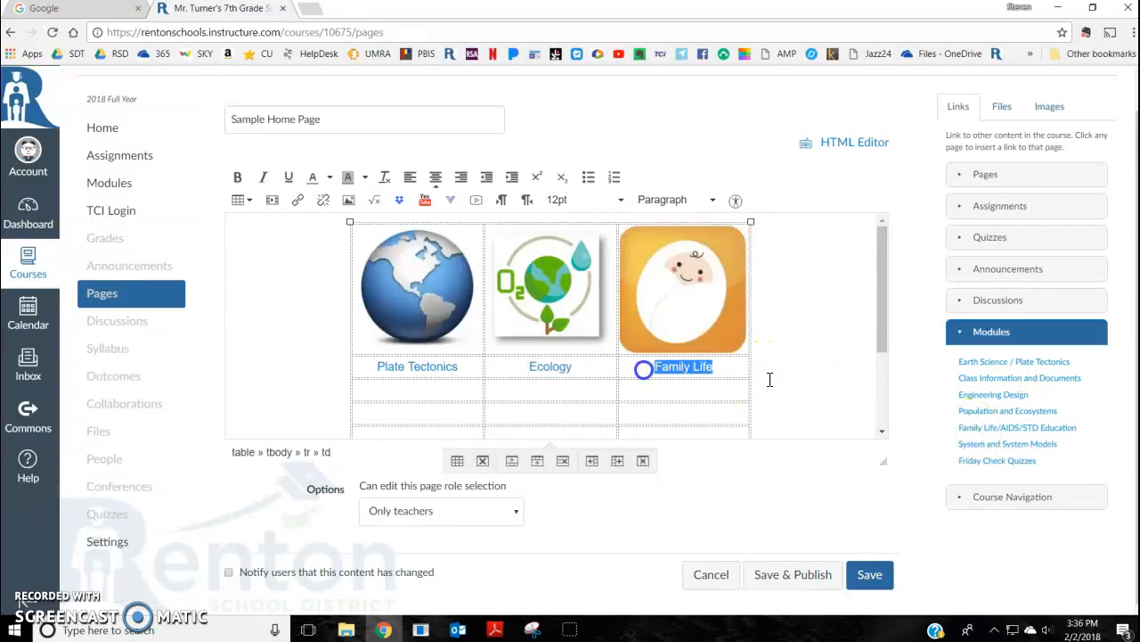
left_click(1014, 430)
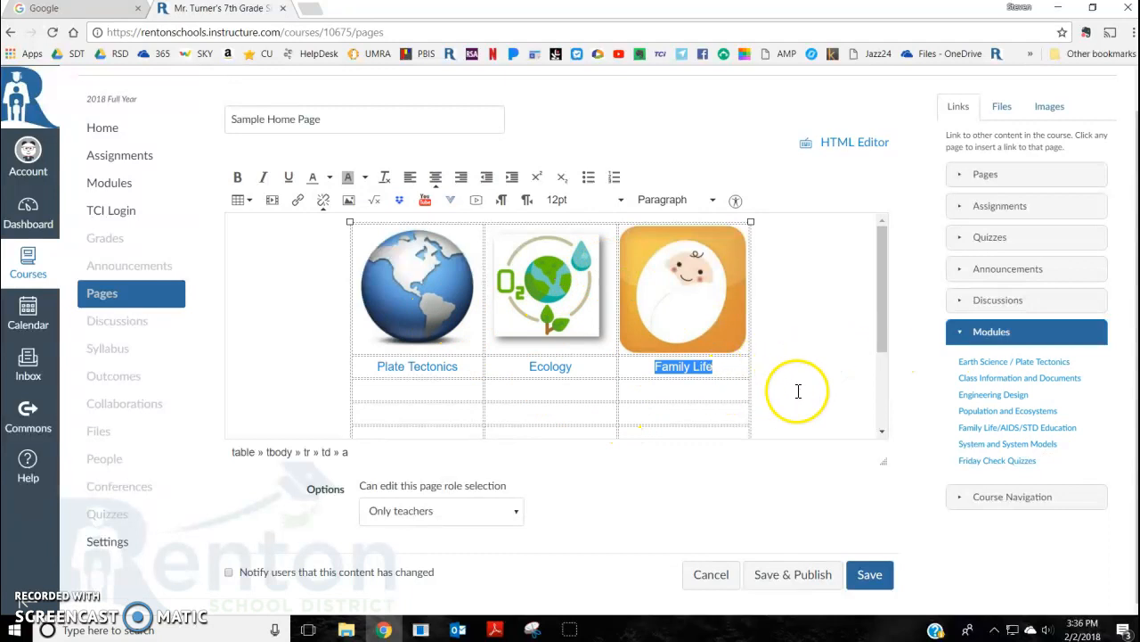
Step: Save the page and publish Sample Home Page in the pages list
left_click(870, 575)
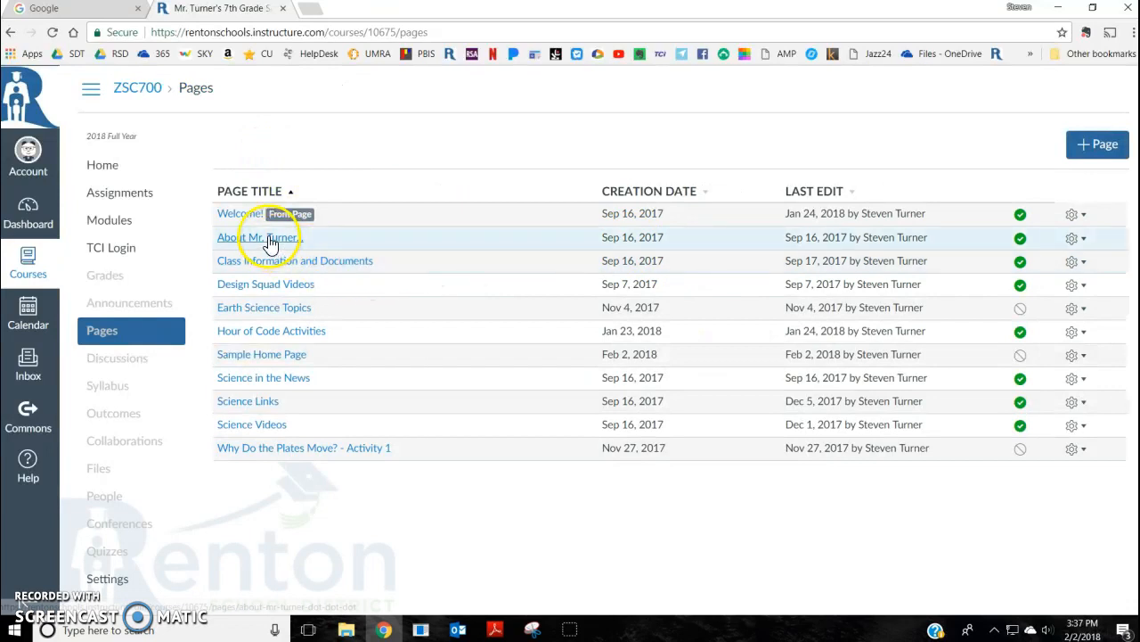
left_click(1020, 356)
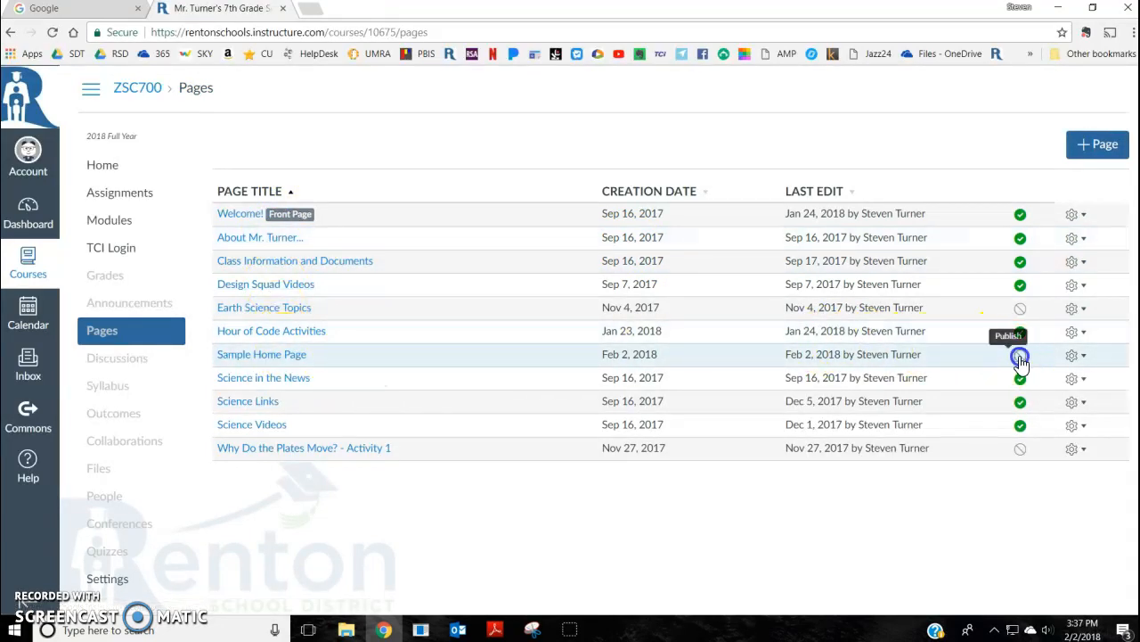
Step: Set Sample Home Page as the course's front page
left_click(1084, 356)
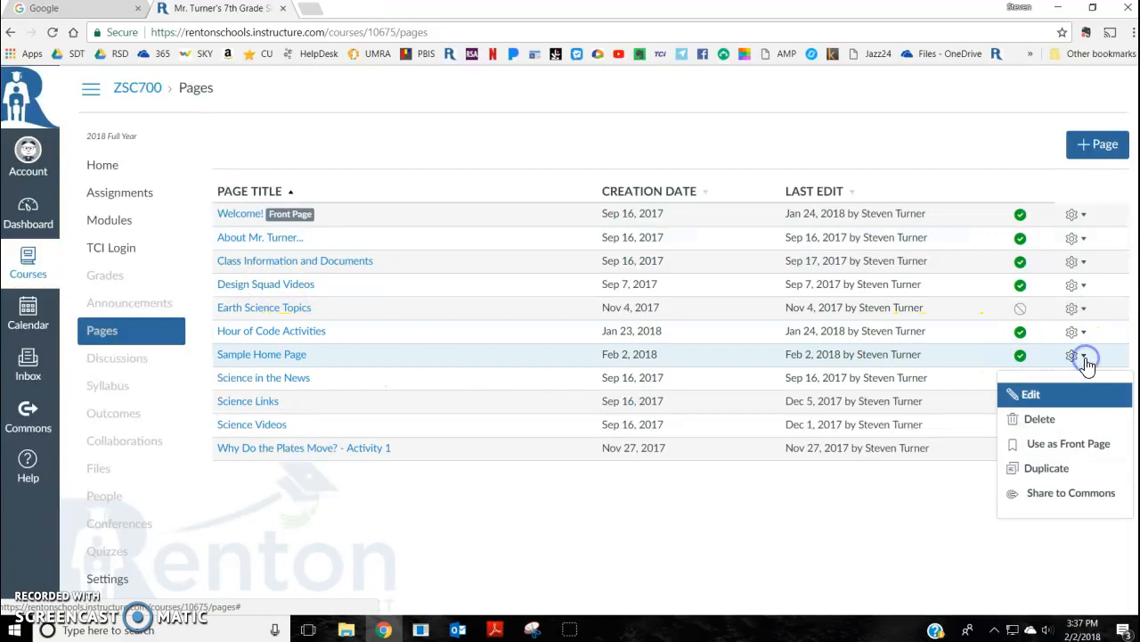
left_click(1093, 454)
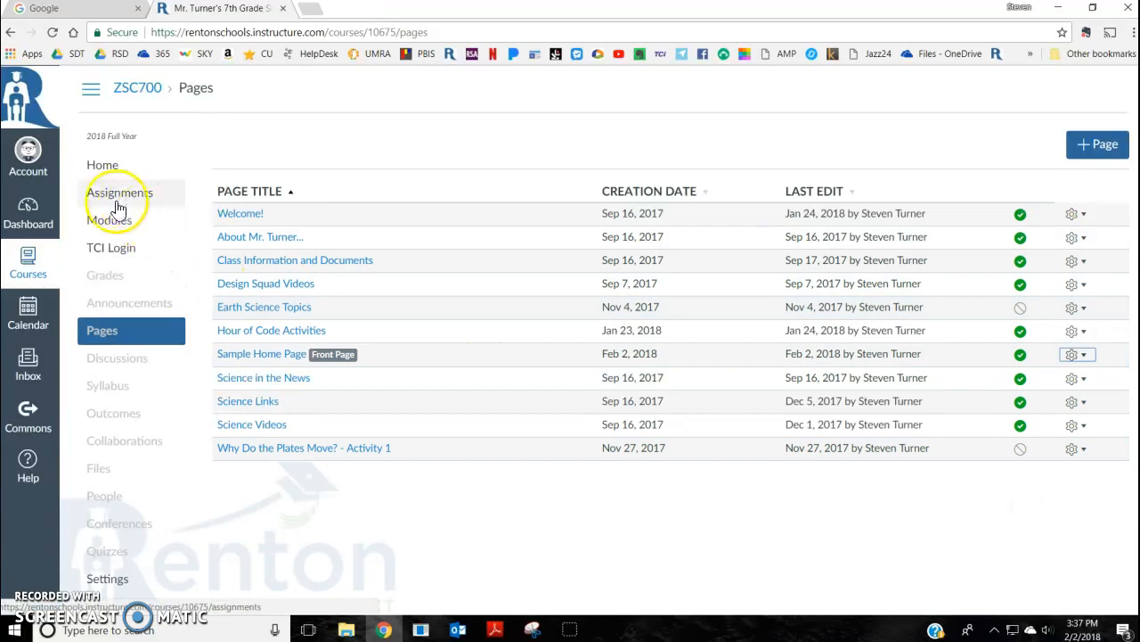
Step: Open the course Home page to view the new front page
left_click(103, 174)
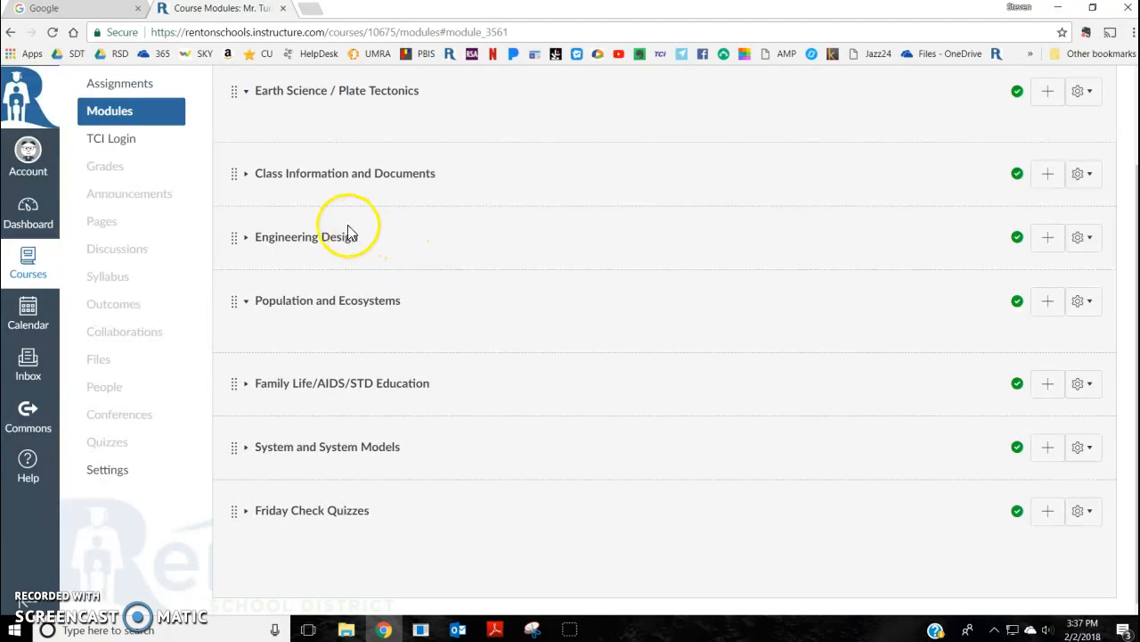
scroll(155, 234, "up", 2)
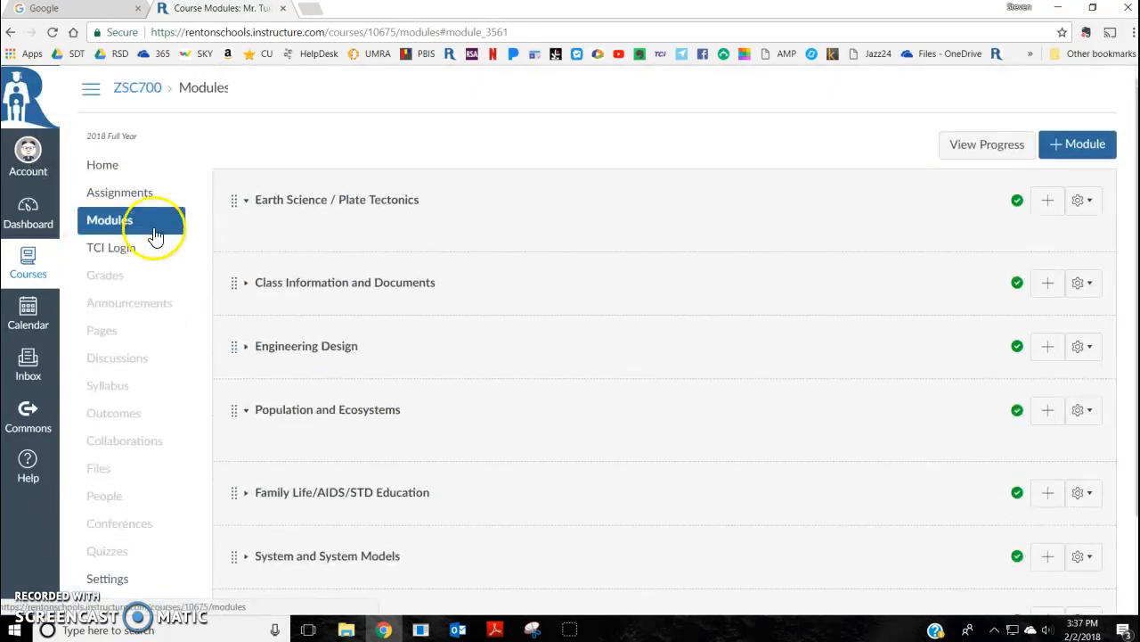
left_click(105, 172)
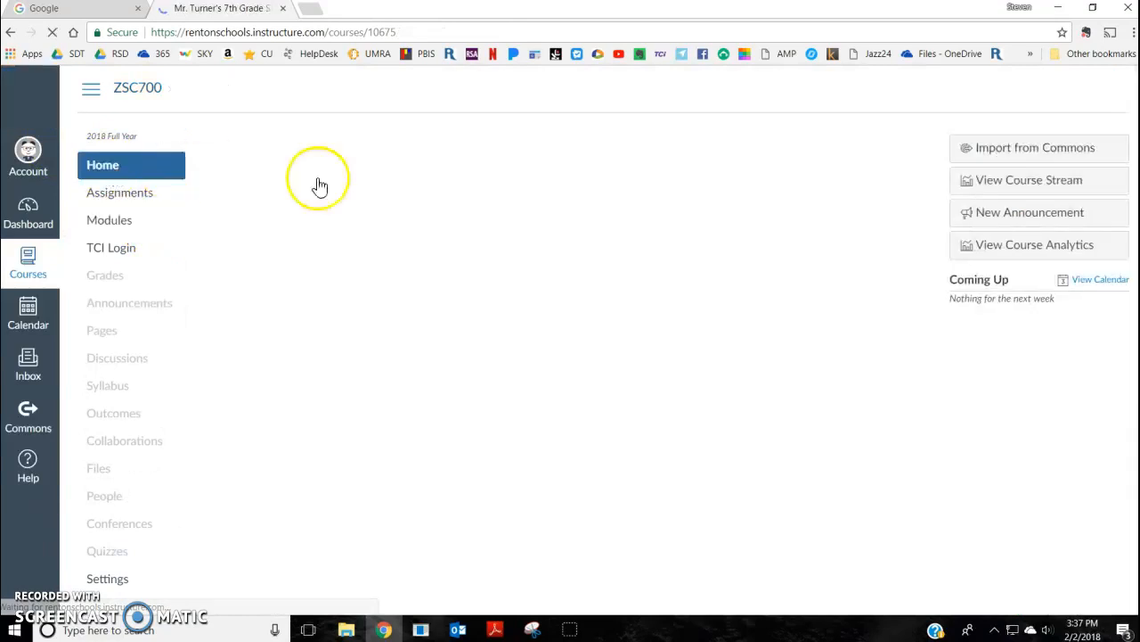